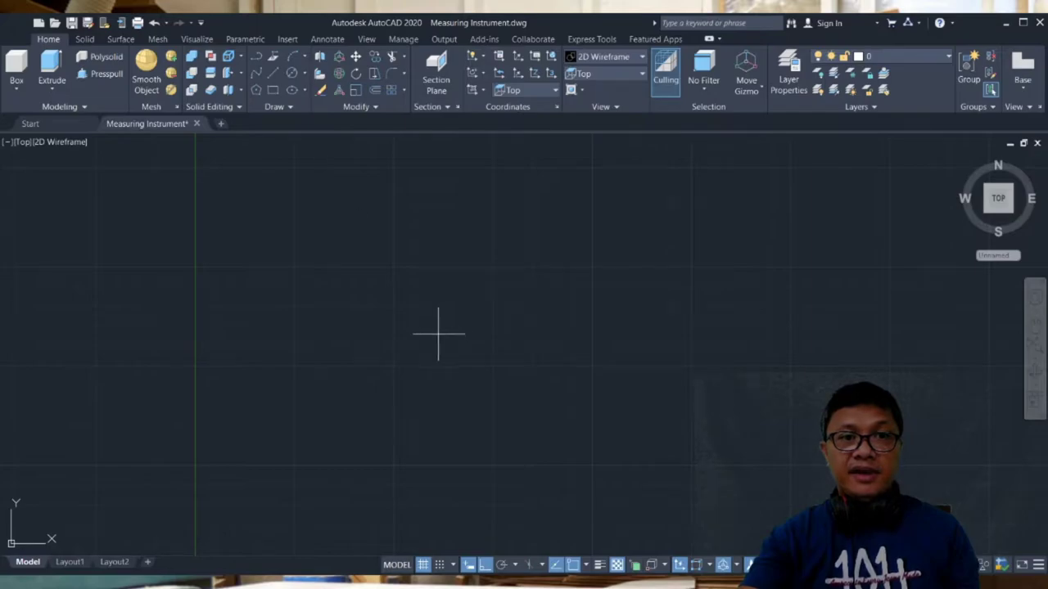
# Draw a circle in the empty drawing area of the top view
pyautogui.click(376, 299)
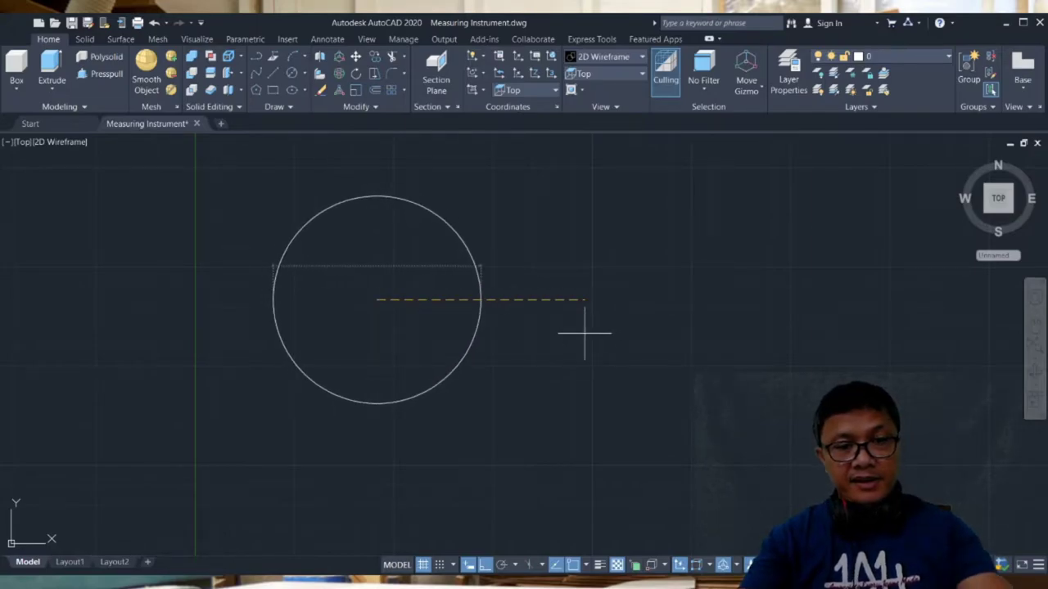
pyautogui.press('Return')
pyautogui.scroll(2, 492, 307)
pyautogui.moveTo(488, 308); pyautogui.dragTo(683, 306, button='middle')
# Offset the circle inward twice by the same small distance to make three concentric circles
pyautogui.click(644, 312)
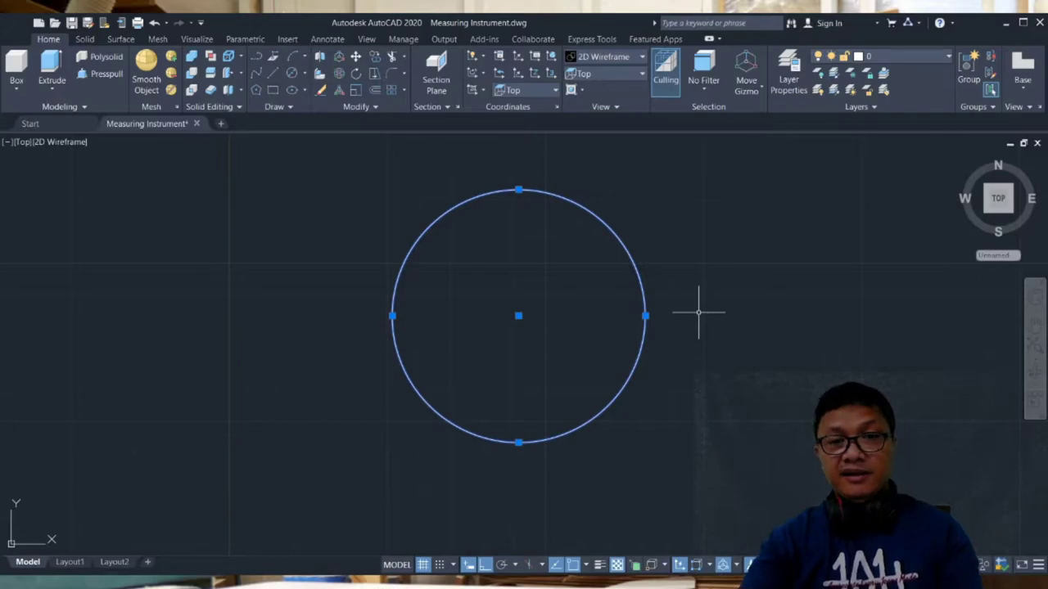
pyautogui.press('Escape')
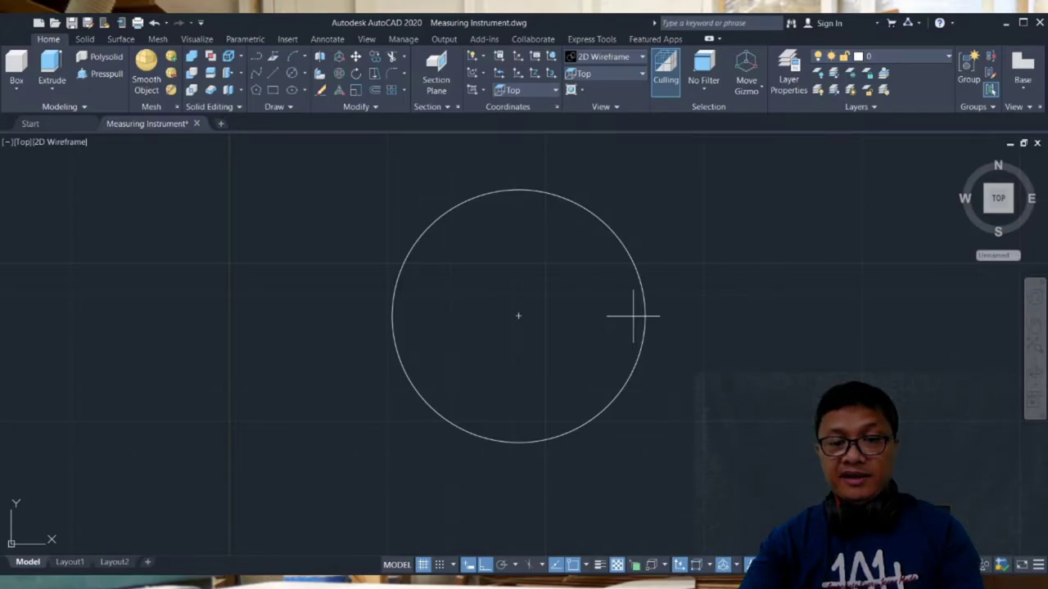
pyautogui.click(638, 318)
pyautogui.click(638, 319)
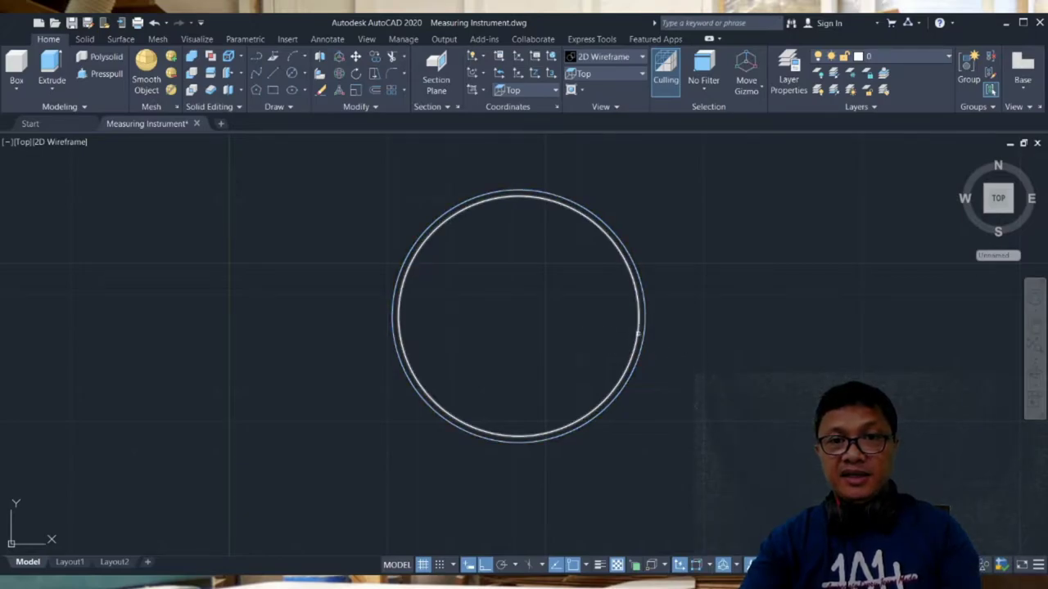
pyautogui.press('Escape')
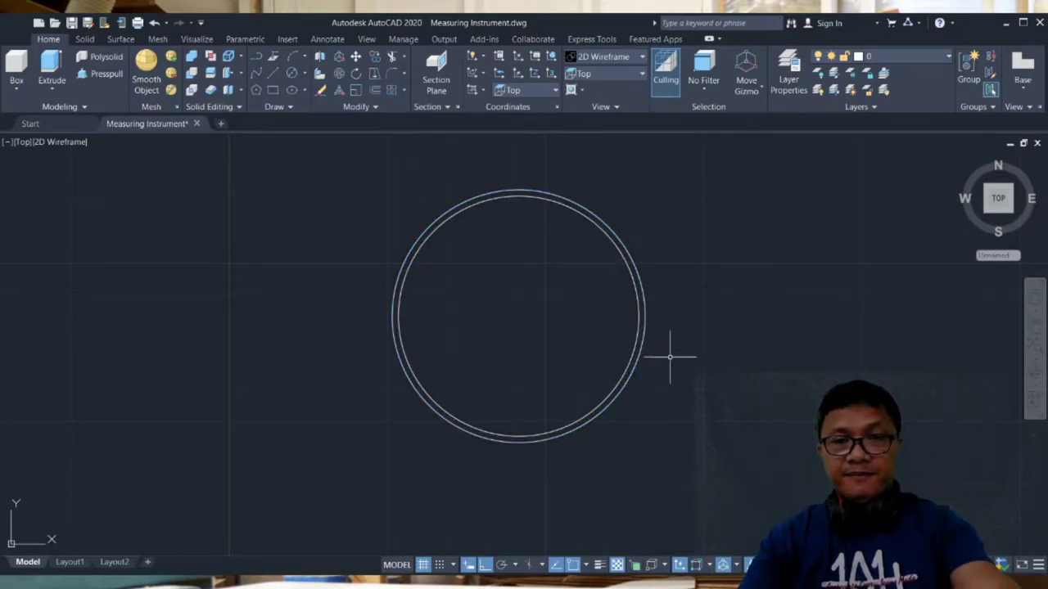
pyautogui.click(638, 319)
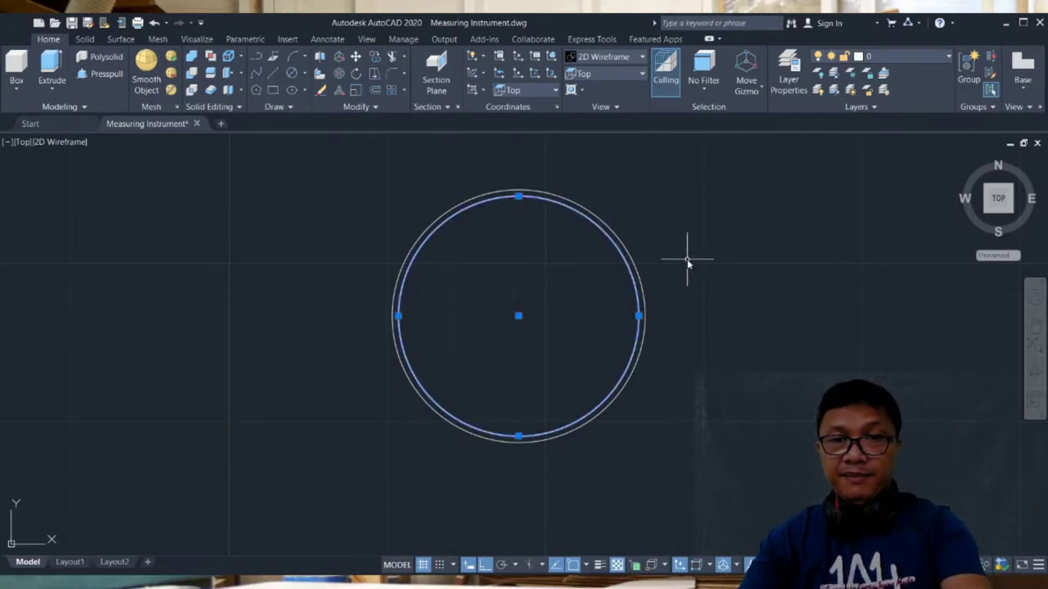
pyautogui.press('Escape')
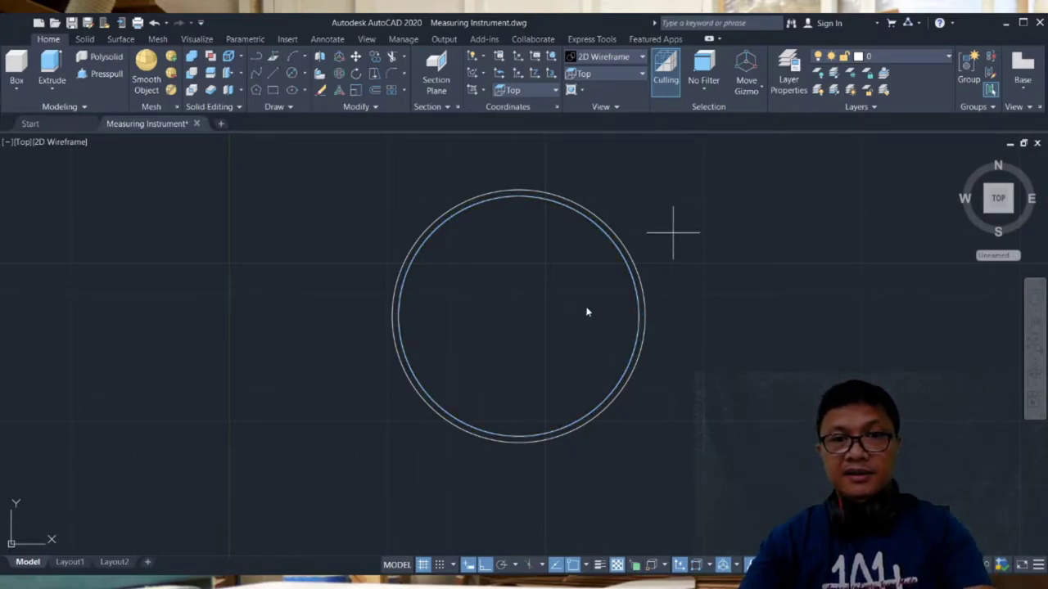
pyautogui.click(545, 328)
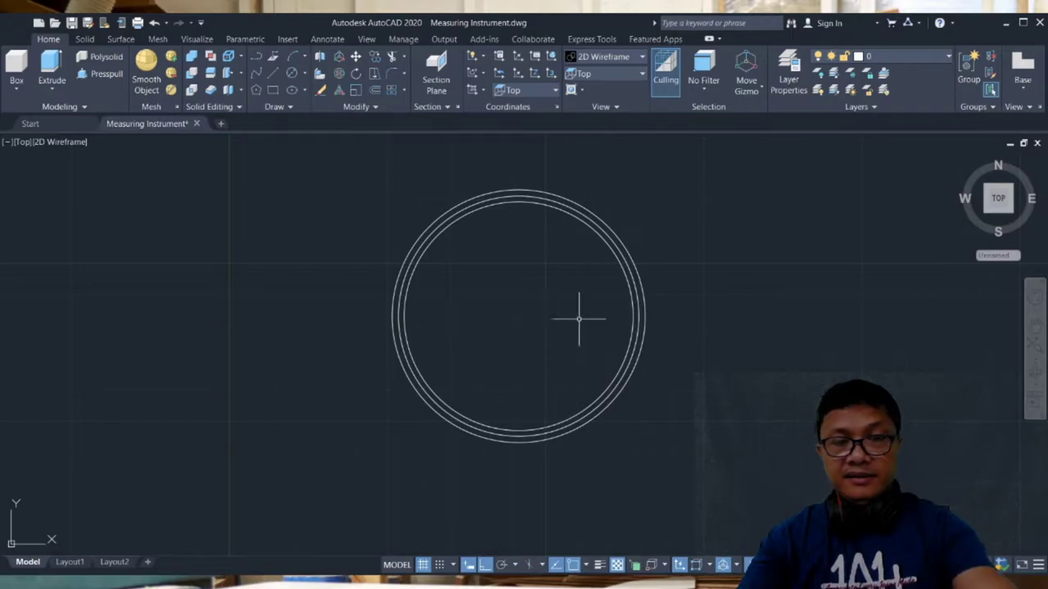
# Draw a closed rectangular polyline whose top edge spans the middle circle's horizontal diameter and whose sides extend below the circles
pyautogui.click(255, 58)
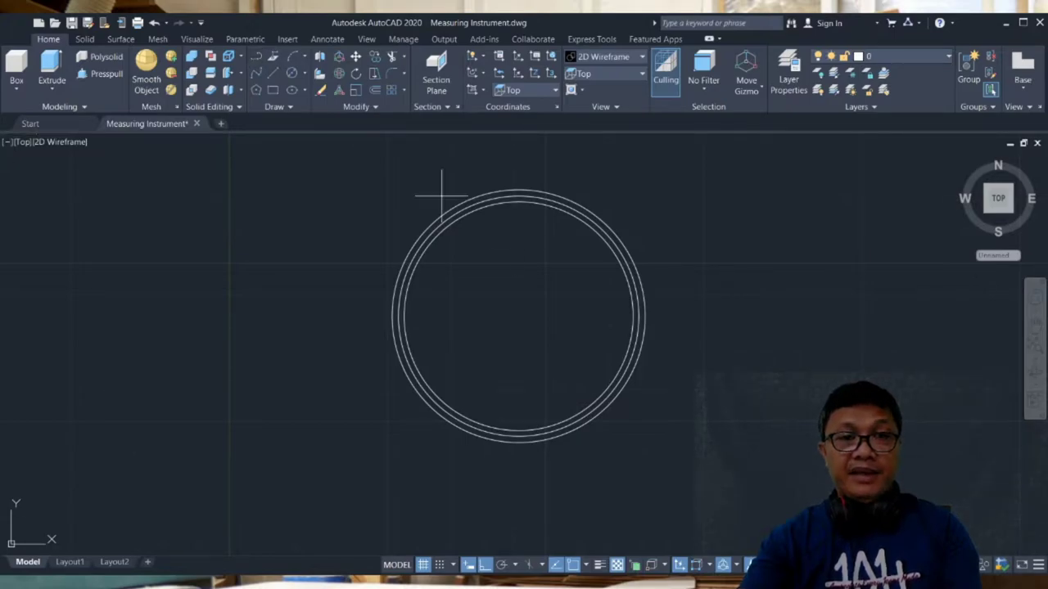
pyautogui.click(398, 316)
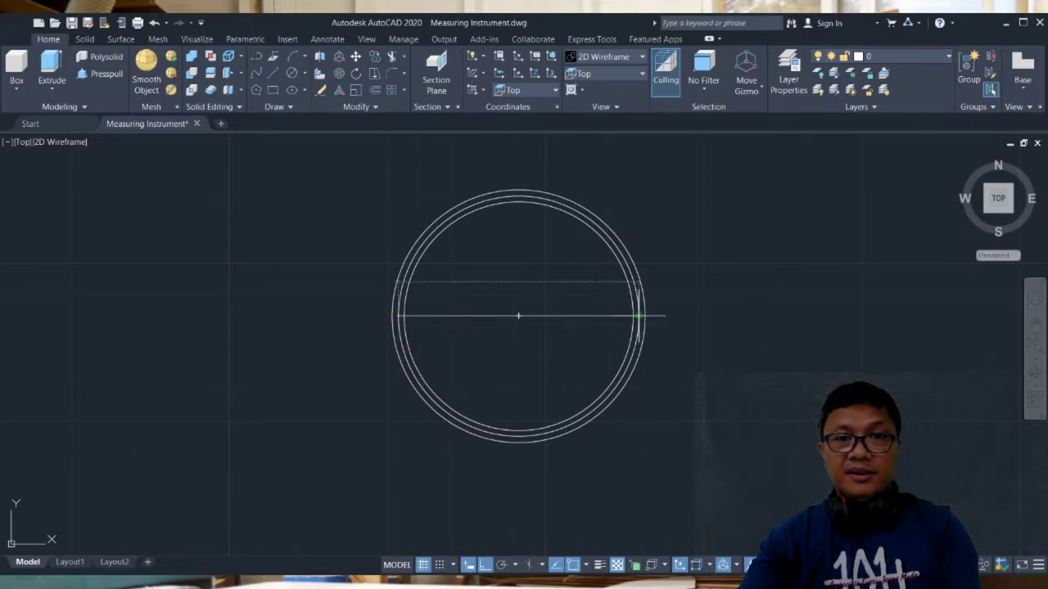
pyautogui.click(639, 316)
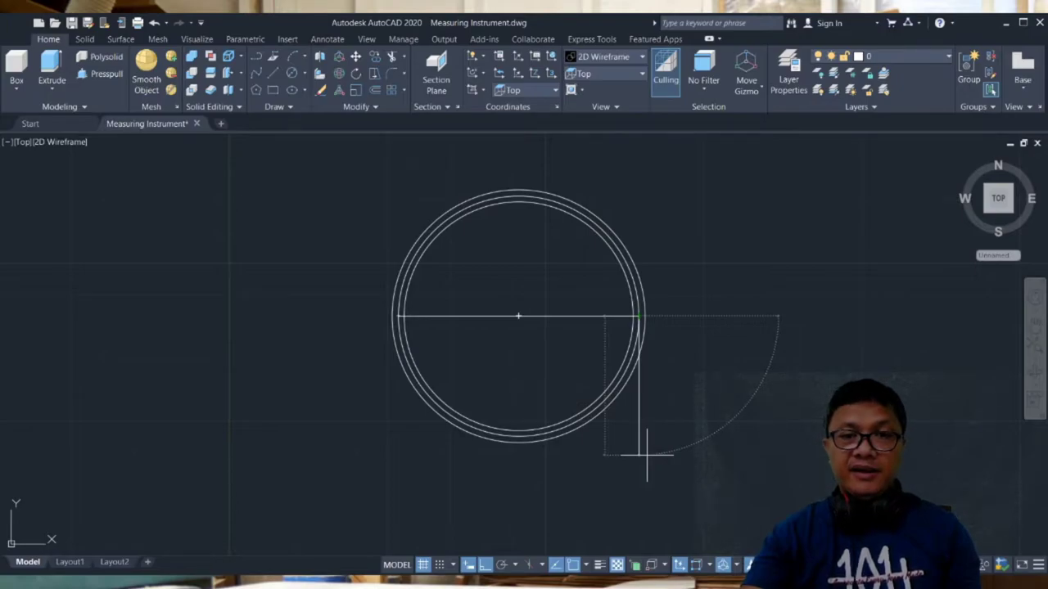
pyautogui.moveTo(646, 454); pyautogui.dragTo(671, 374, button='middle')
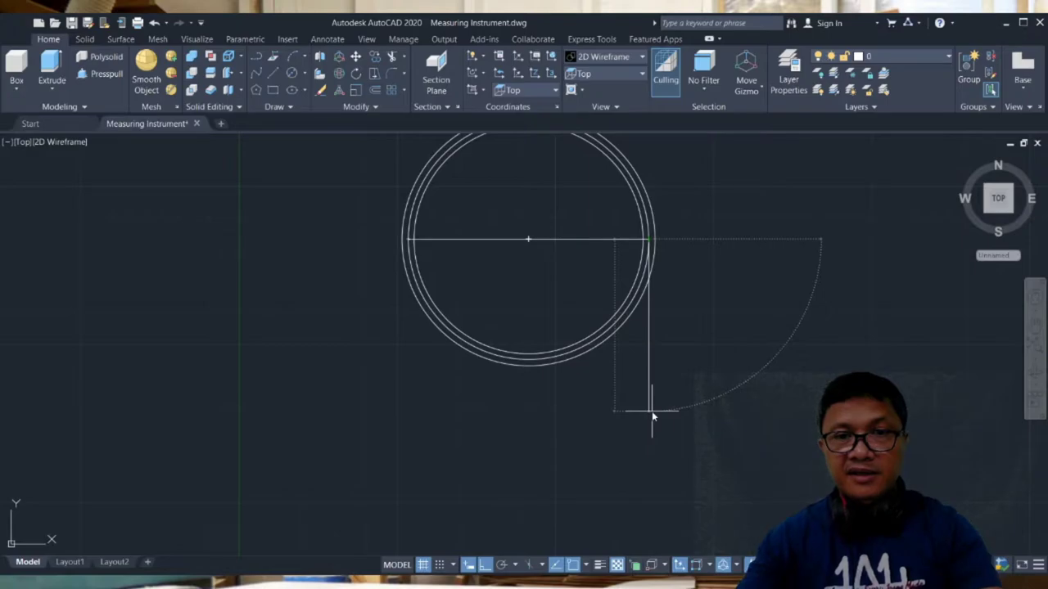
pyautogui.press('Return')
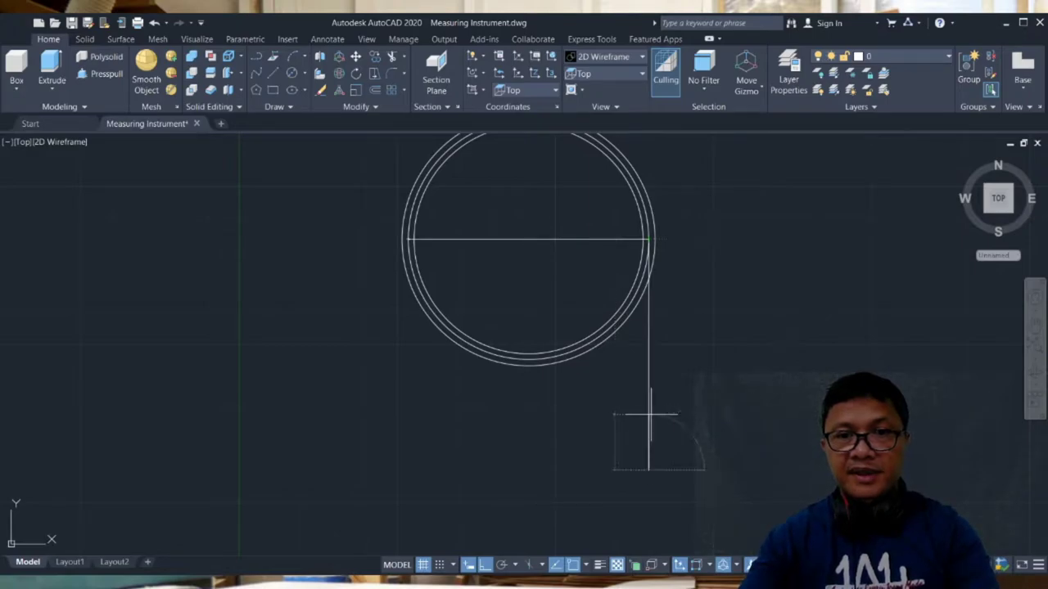
pyautogui.click(408, 470)
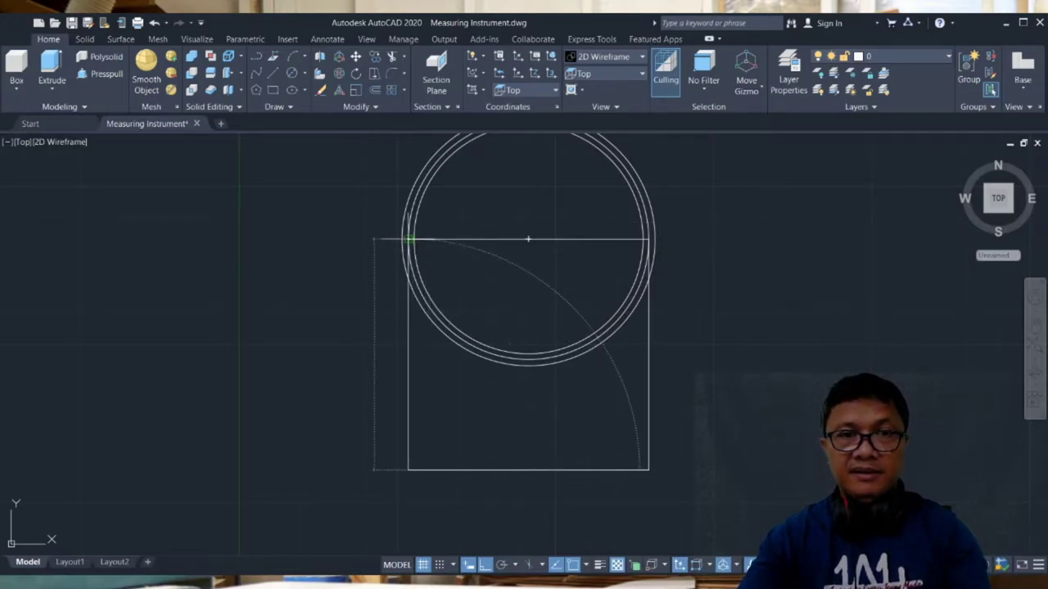
pyautogui.click(408, 239)
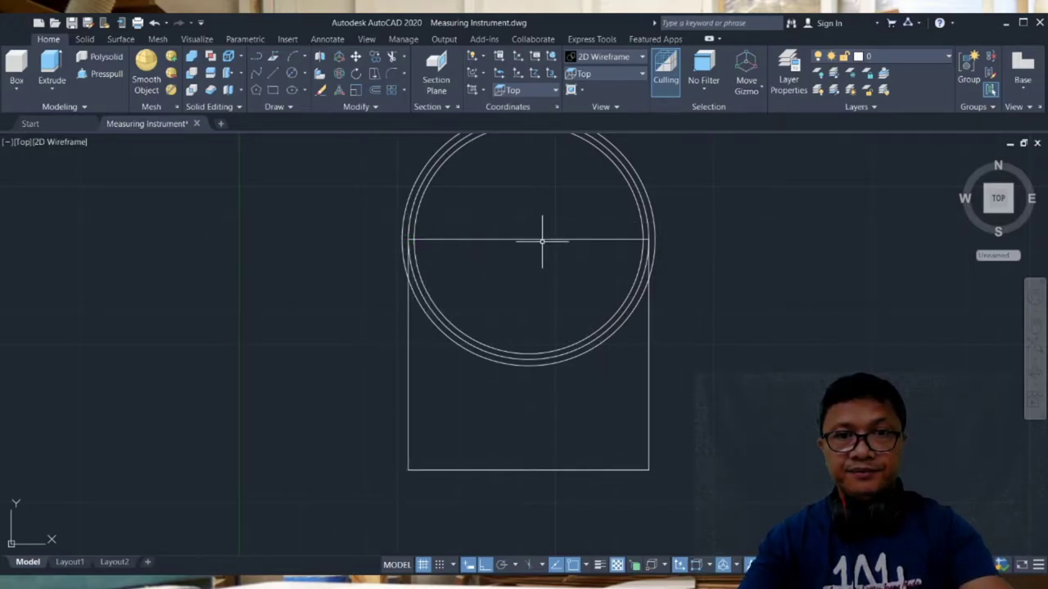
# Move the rectangle straight down so the midpoint of its top edge meets the outer circle's bottom quadrant
pyautogui.click(543, 239)
pyautogui.press('m')
pyautogui.press('Return')
pyautogui.click(528, 239)
pyautogui.click(528, 239)
pyautogui.click(527, 367)
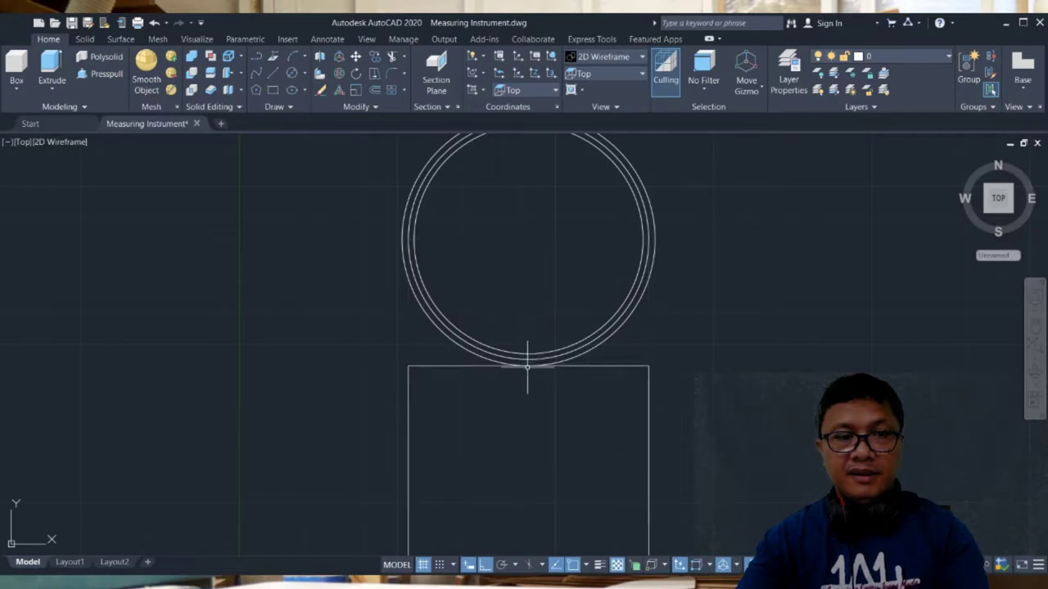
# Explode the rectangle below the circles into separate lines
pyautogui.scroll(-2, 761, 367)
pyautogui.moveTo(757, 400)
pyautogui.mouseDown(button='middle')
pyautogui.moveTo(682, 257)
pyautogui.moveTo(718, 285)
pyautogui.mouseUp(button='middle')
pyautogui.scroll(2, 678, 281)
pyautogui.click(591, 221)
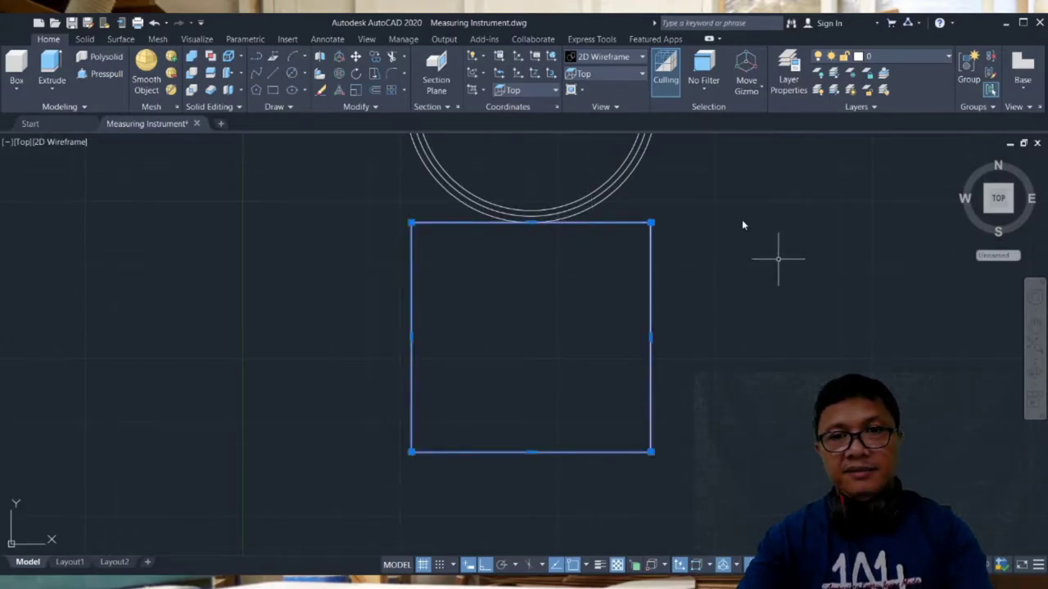
pyautogui.press('Escape')
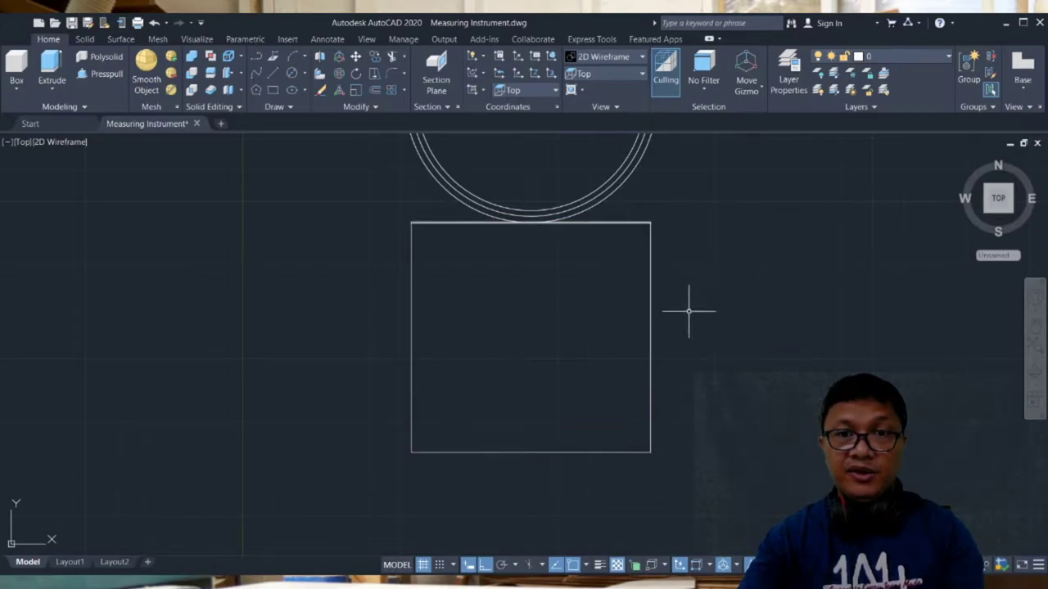
# Offset the rectangle's right edge inward to make a first vertical line
pyautogui.click(650, 292)
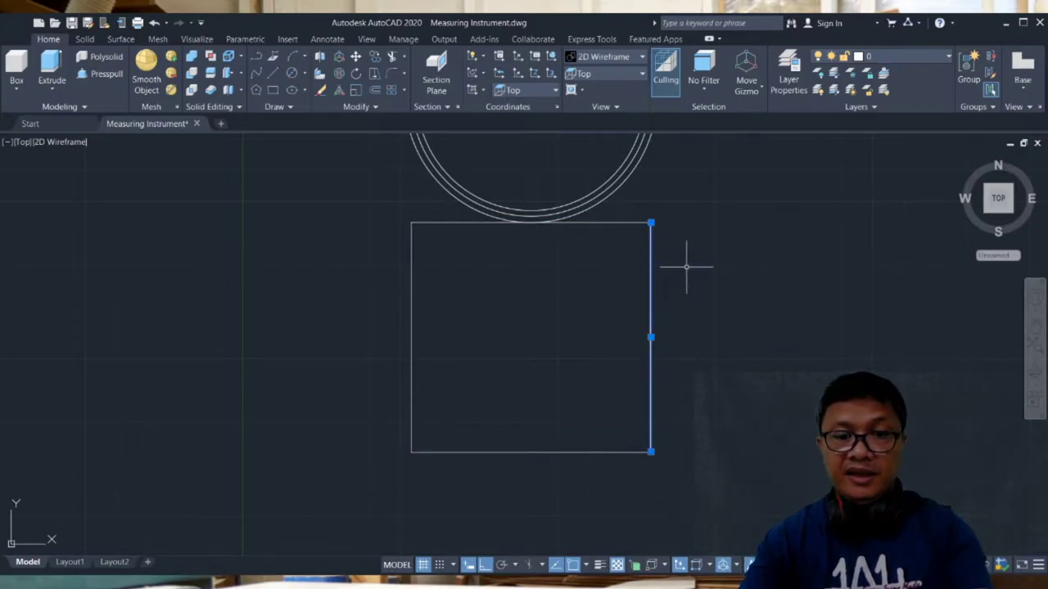
pyautogui.press('Escape')
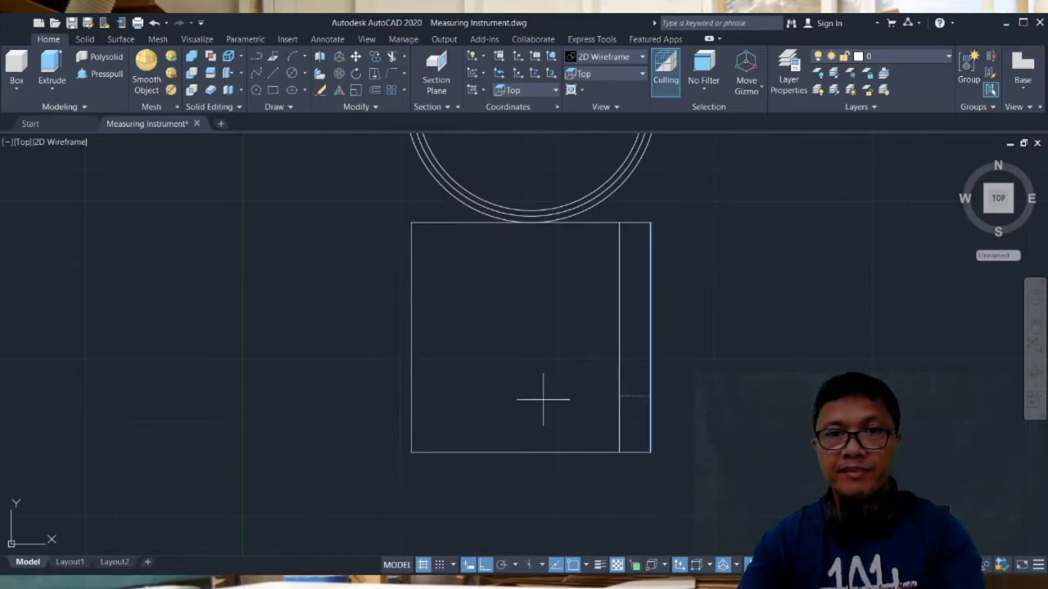
pyautogui.click(515, 396)
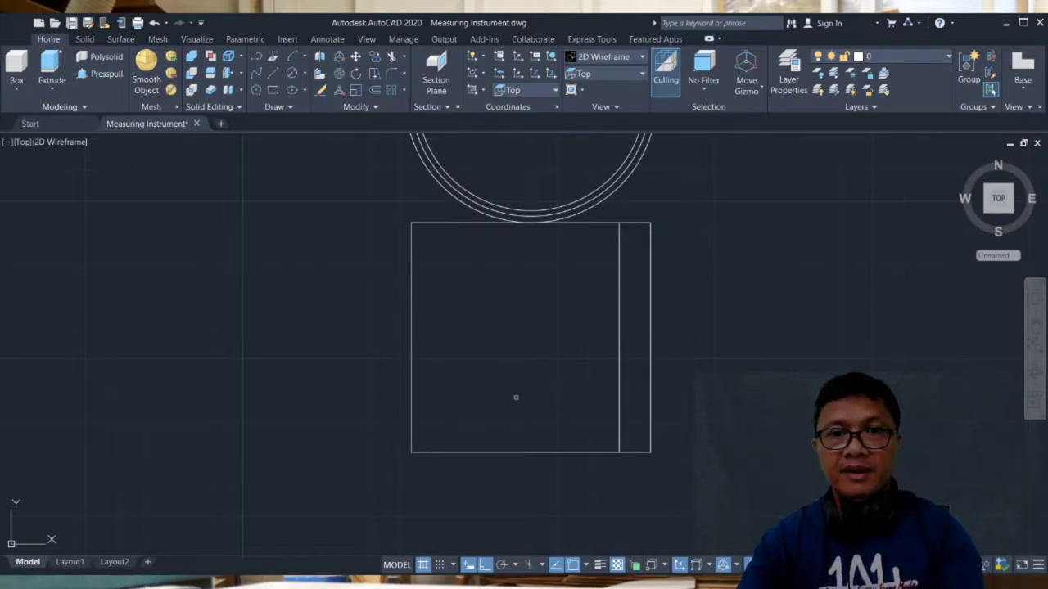
pyautogui.press('Escape')
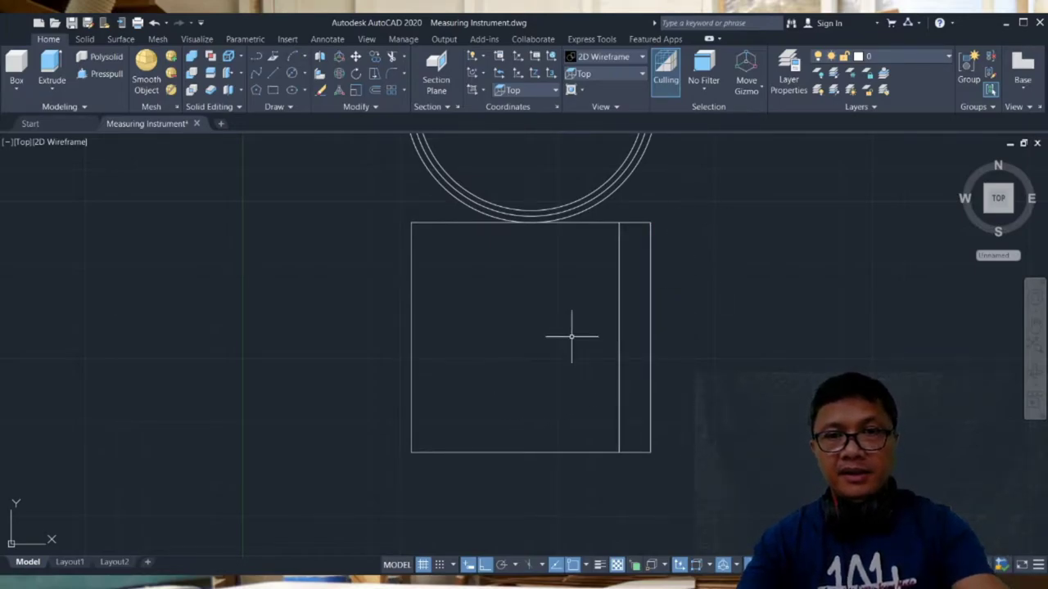
# Offset the first inner vertical line further left to make a second vertical line
pyautogui.click(618, 310)
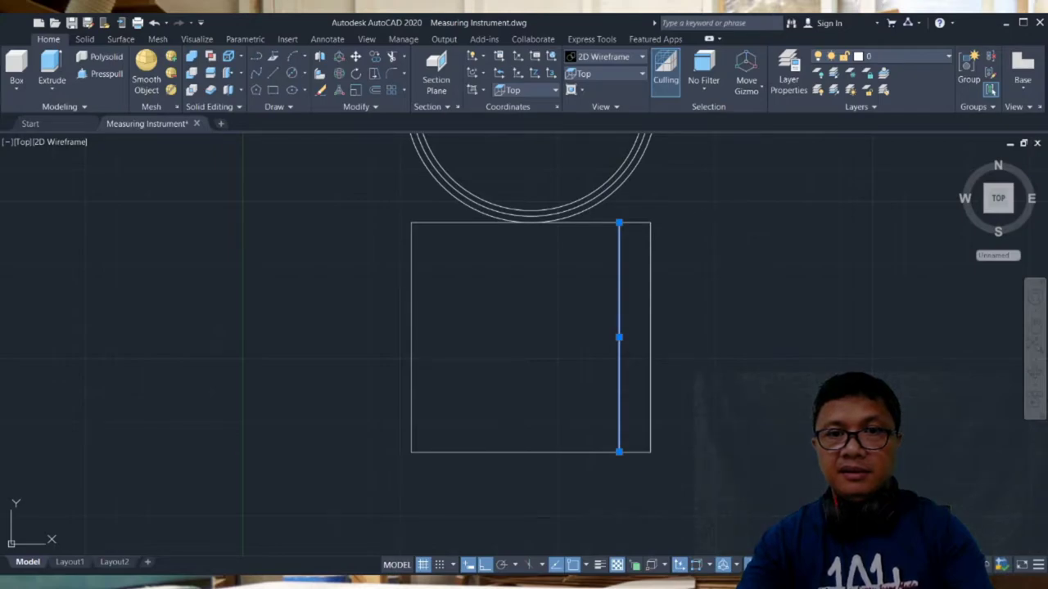
pyautogui.press('Escape')
pyautogui.press('Return')
pyautogui.press('Return')
pyautogui.click(619, 338)
pyautogui.click(569, 372)
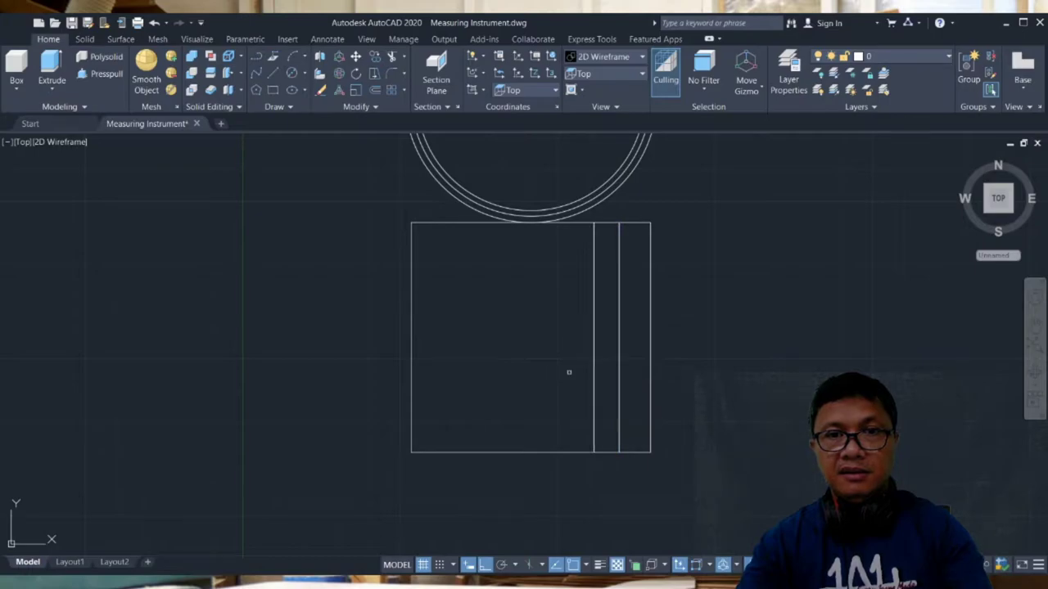
# Offset the rectangle's top edge downward, and offset the new horizontal line slightly back upward
pyautogui.click(579, 222)
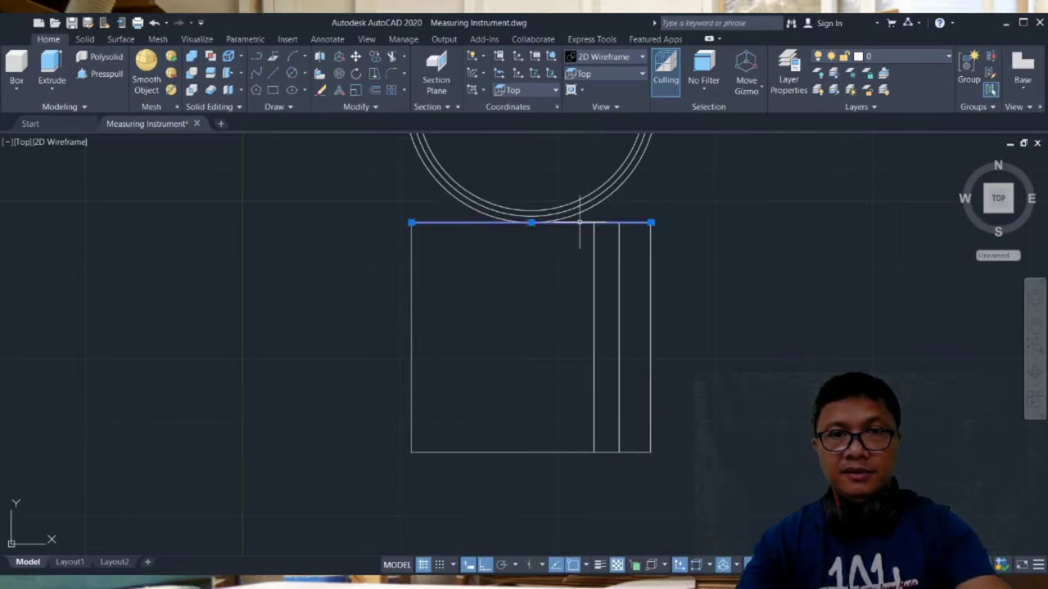
pyautogui.press('Escape')
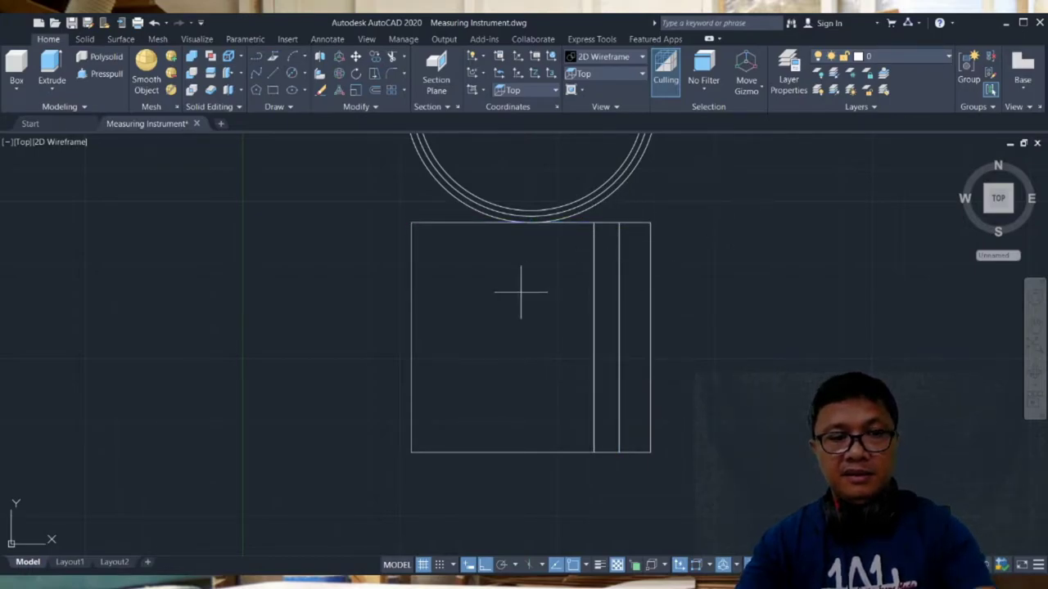
pyautogui.click(549, 324)
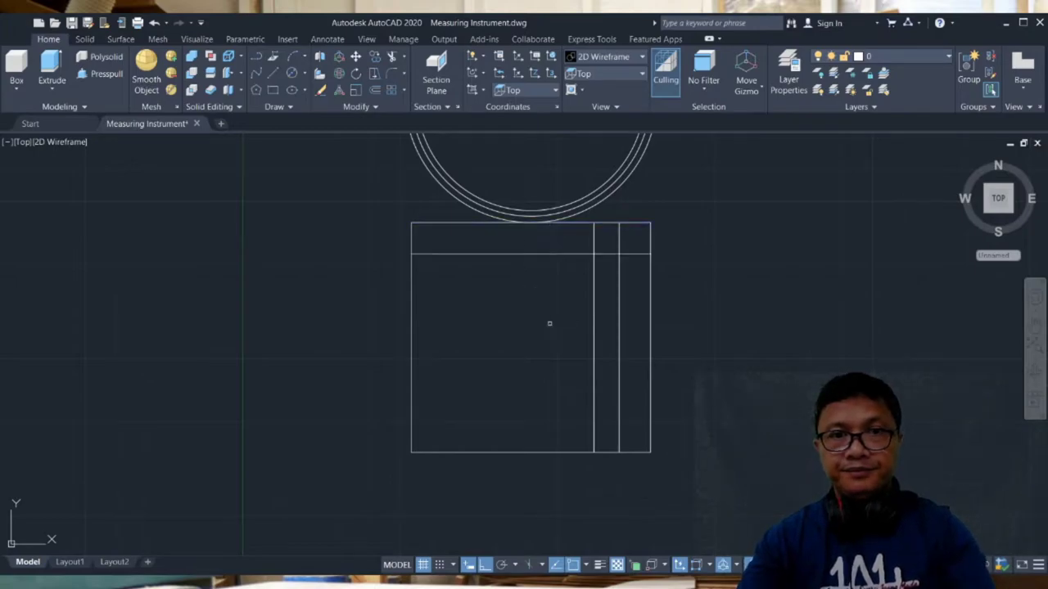
pyautogui.click(550, 254)
pyautogui.press('Escape')
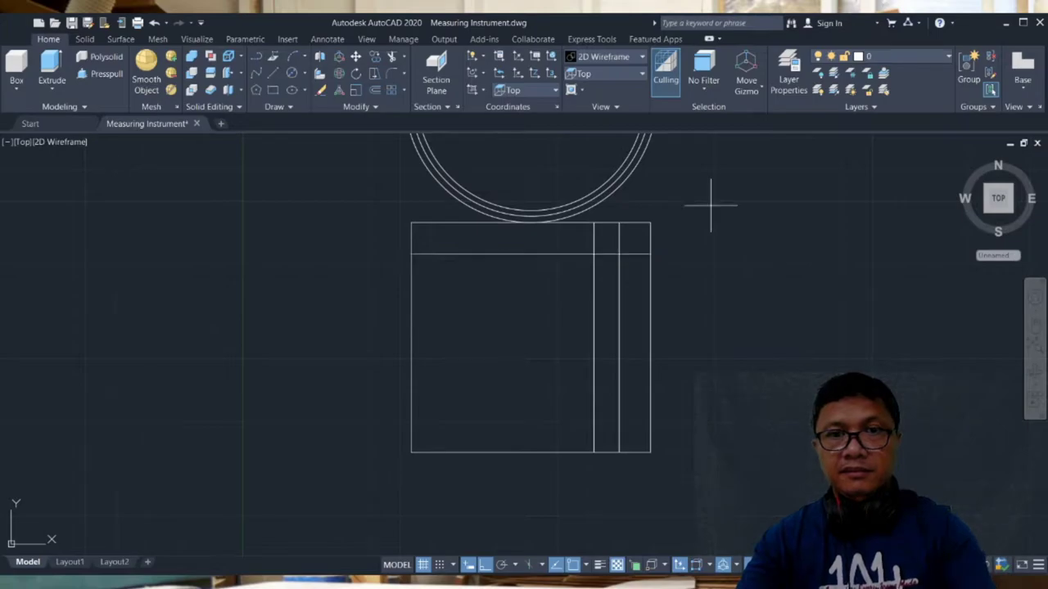
pyautogui.click(564, 245)
pyautogui.press('Escape')
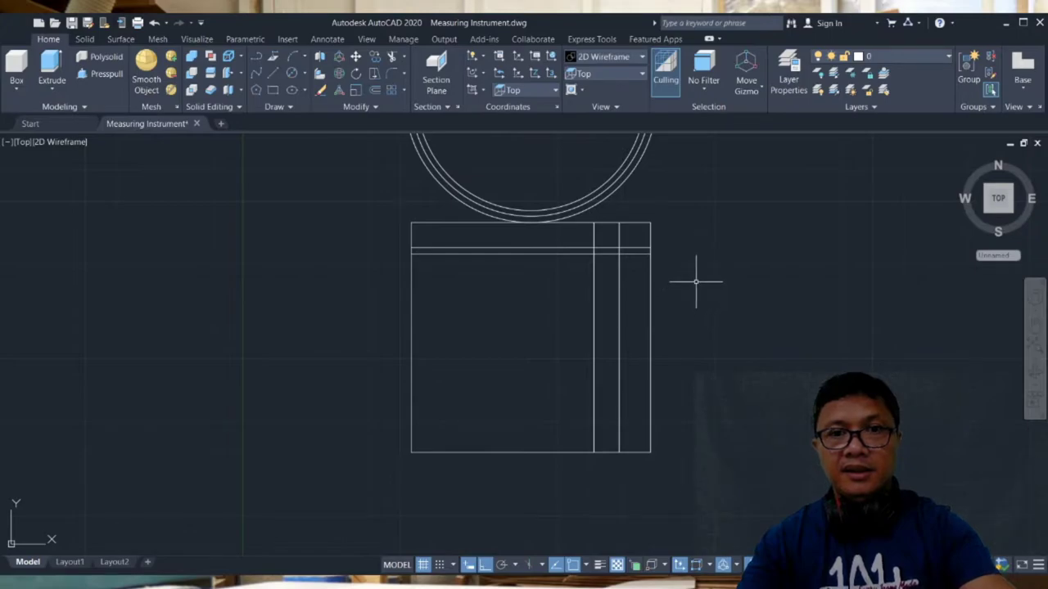
# Offset the rectangle's right edge inward by a small distance, placing a line between the edge and the first inner vertical line
pyautogui.moveTo(697, 251); pyautogui.dragTo(703, 286, button='middle')
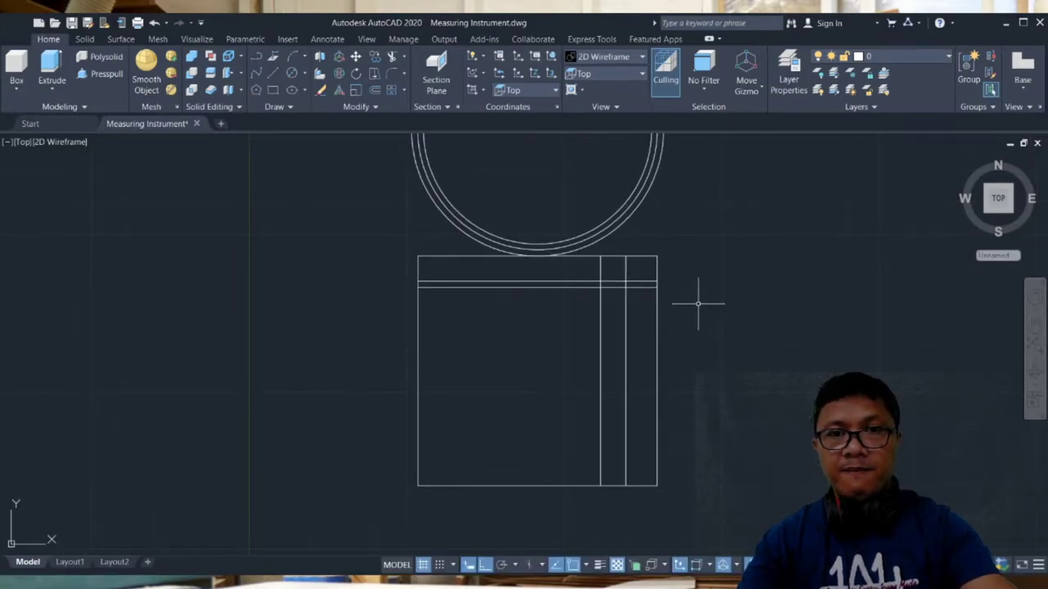
pyautogui.click(656, 400)
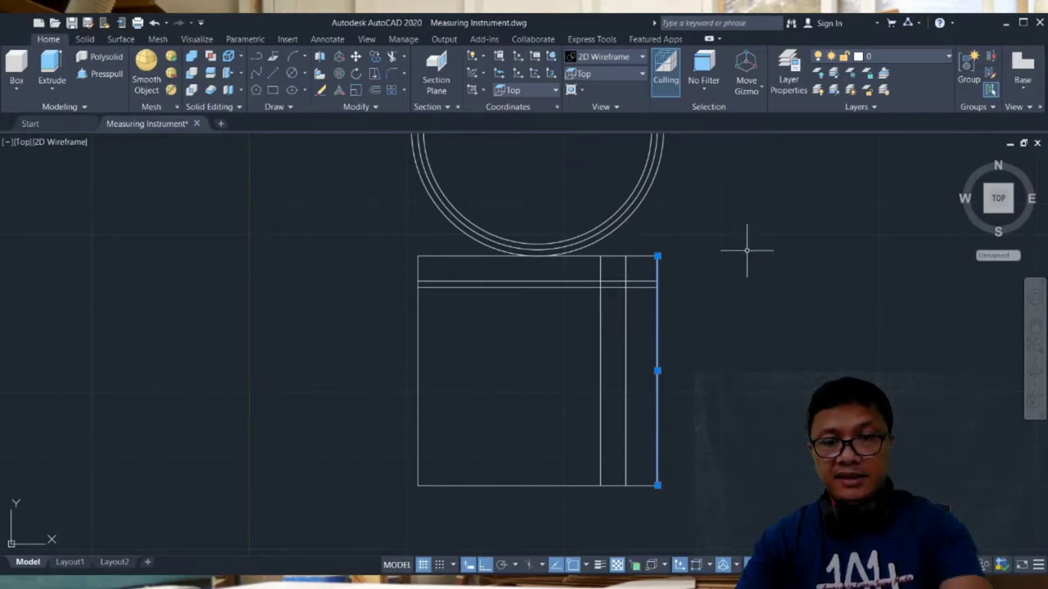
pyautogui.press('Escape')
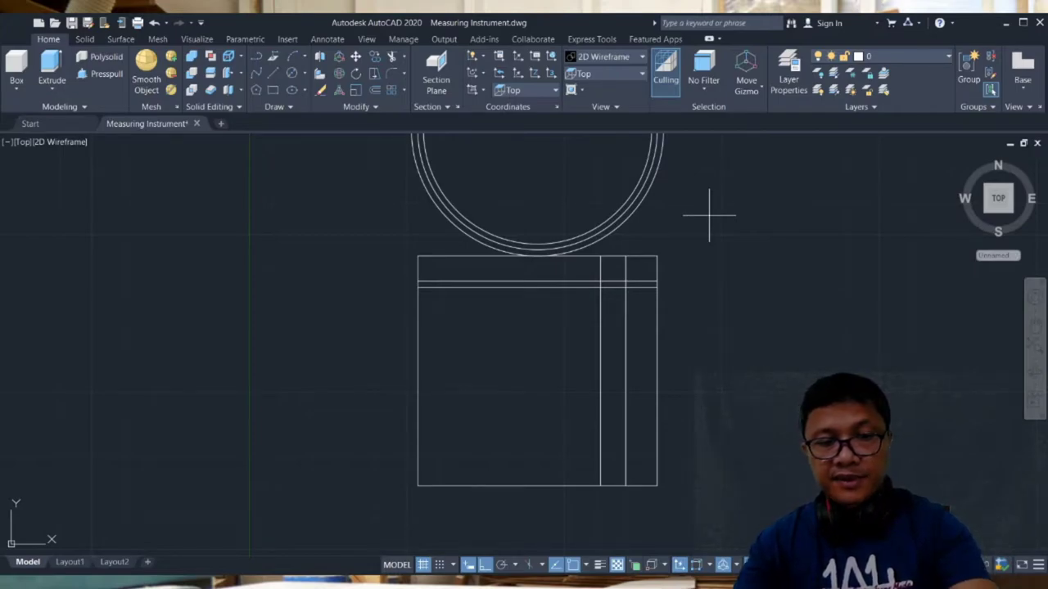
pyautogui.press('Return')
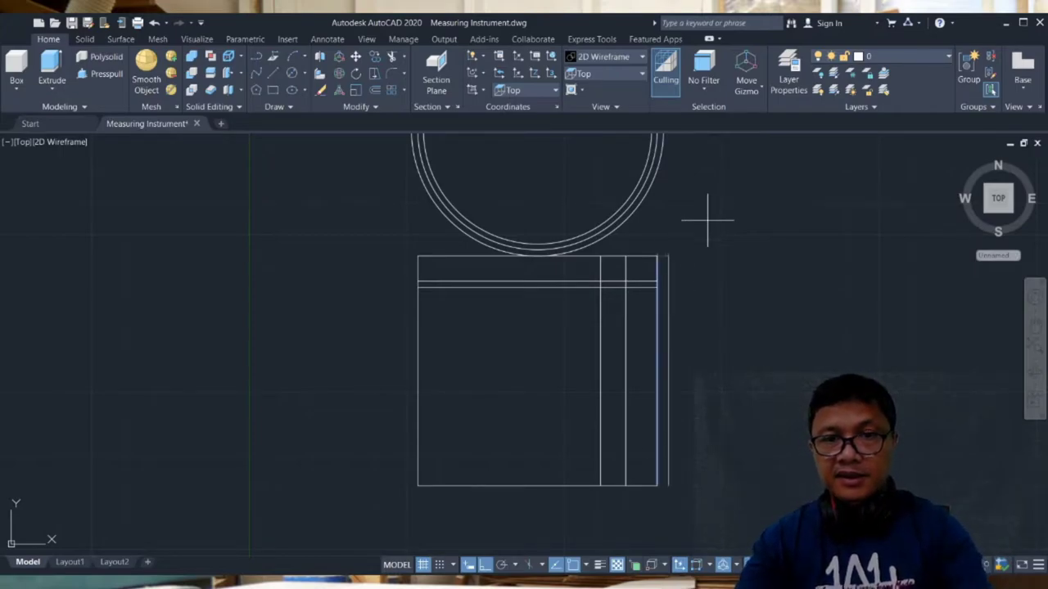
pyautogui.click(570, 456)
pyautogui.scroll(4, 718, 404)
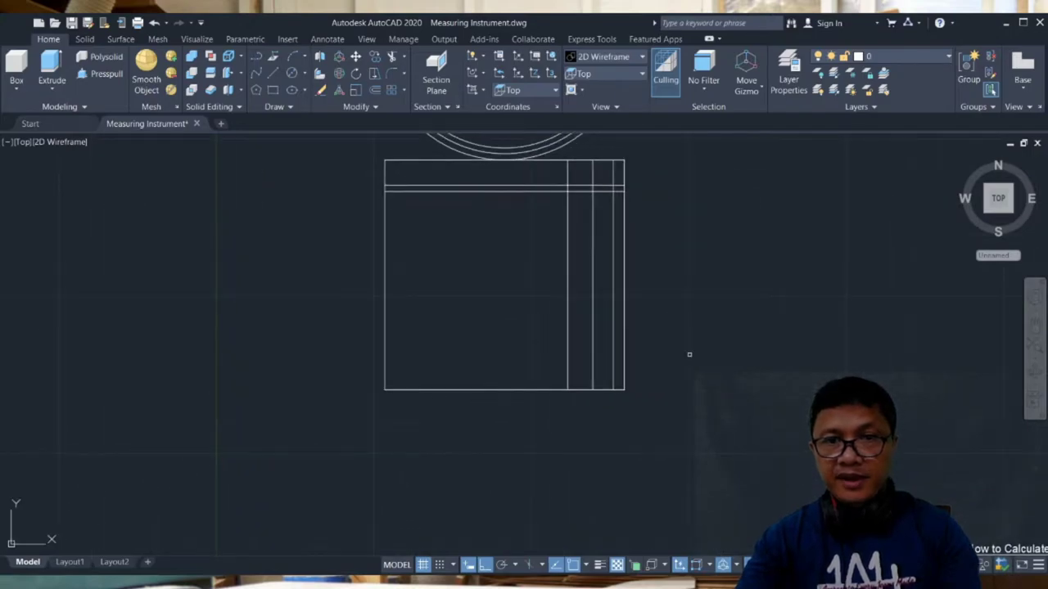
pyautogui.moveTo(647, 314); pyautogui.dragTo(672, 382, button='middle')
pyautogui.scroll(-2, 672, 382)
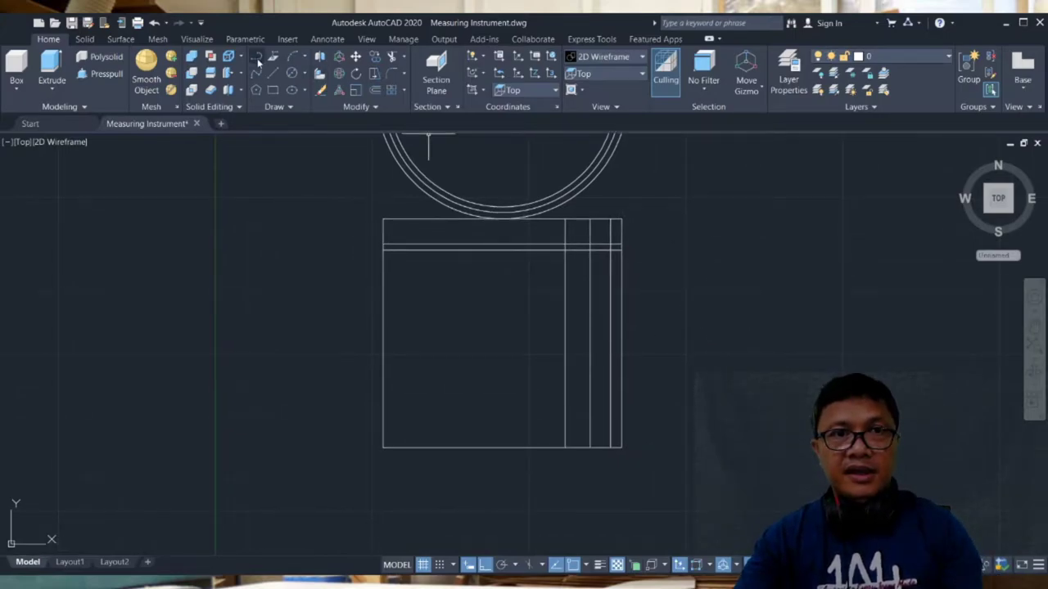
# Draw a polyline from the middle inner vertical line's top end to the rectangle's bottom-right corner and bow it outward into an arc
pyautogui.click(589, 218)
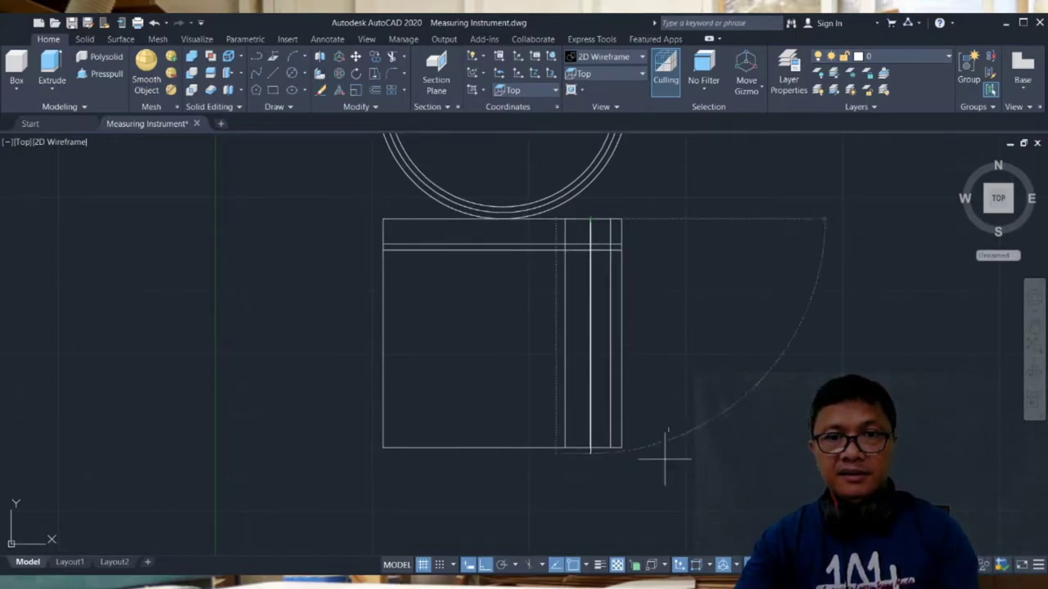
pyautogui.click(622, 447)
pyautogui.click(604, 320)
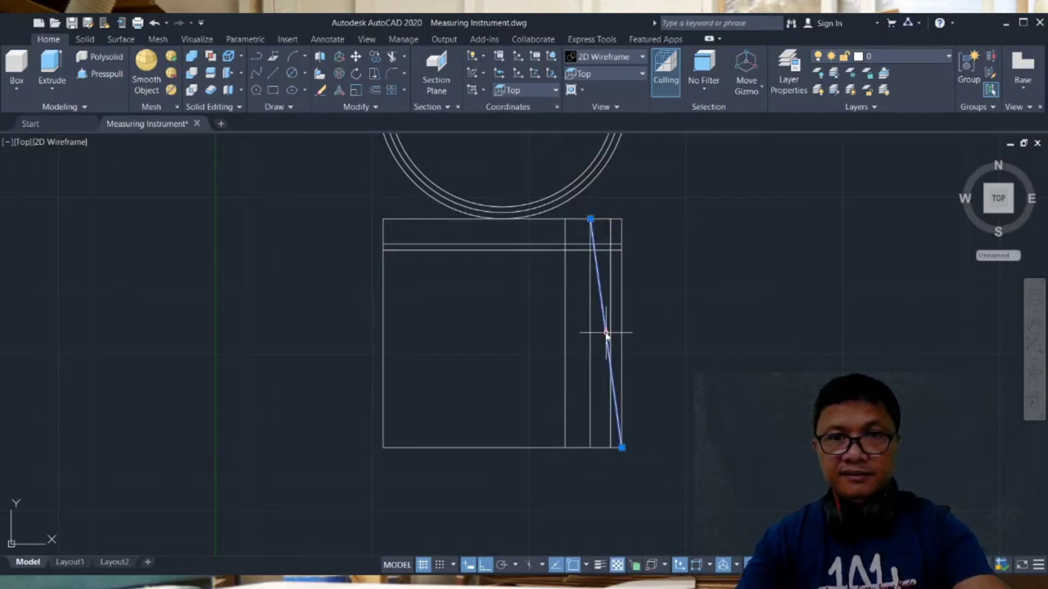
pyautogui.click(656, 377)
pyautogui.scroll(2, 622, 342)
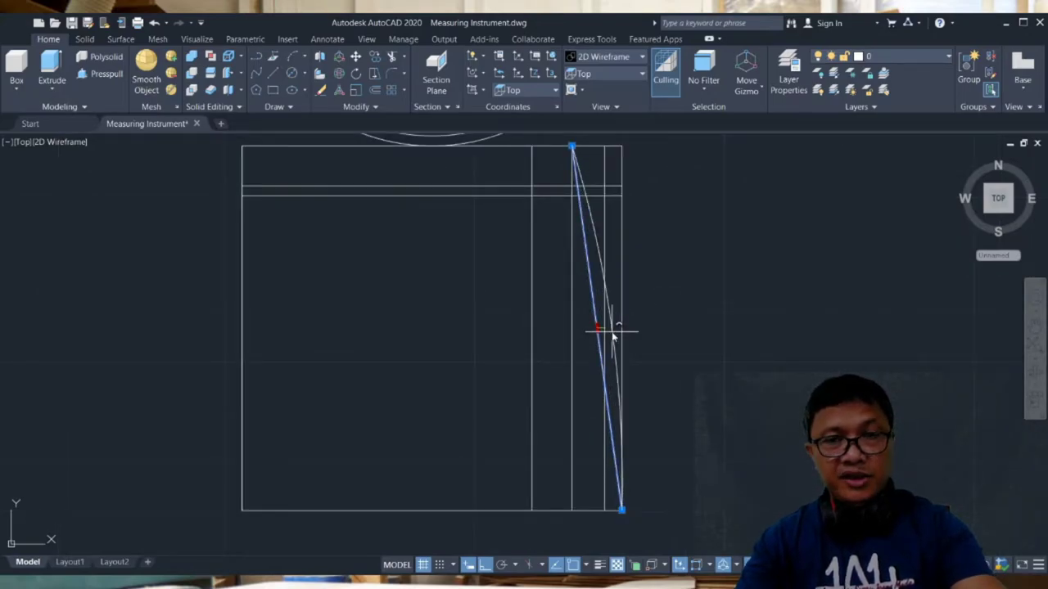
pyautogui.click(614, 331)
pyautogui.press('Escape')
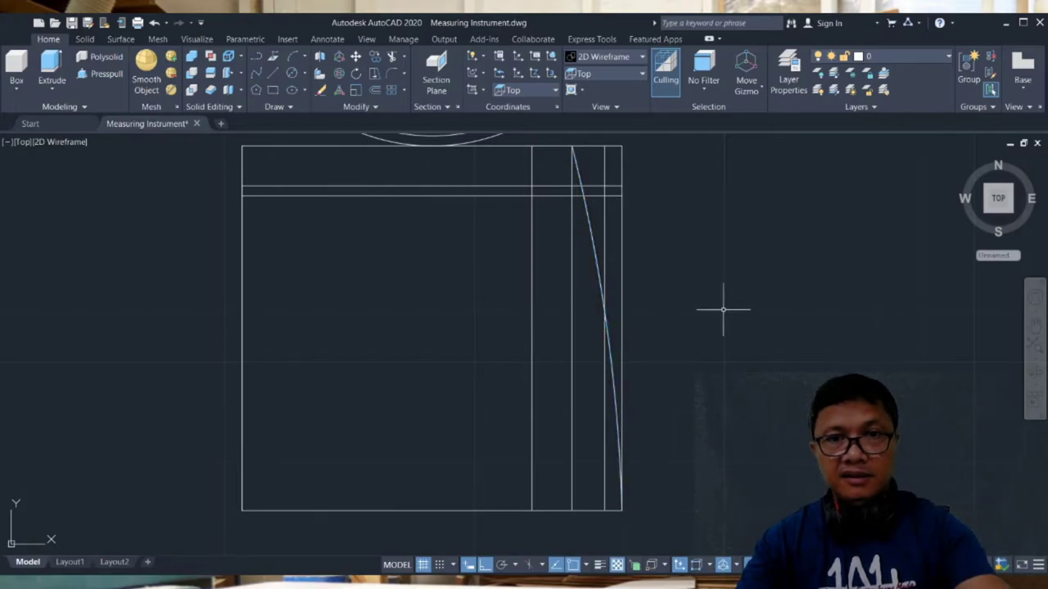
# Delete the rectangle's right edge and trim the construction lines around the leftmost inner vertical line into a clean corner
pyautogui.click(622, 261)
pyautogui.press('Delete')
pyautogui.moveTo(685, 237); pyautogui.dragTo(755, 250, button='middle')
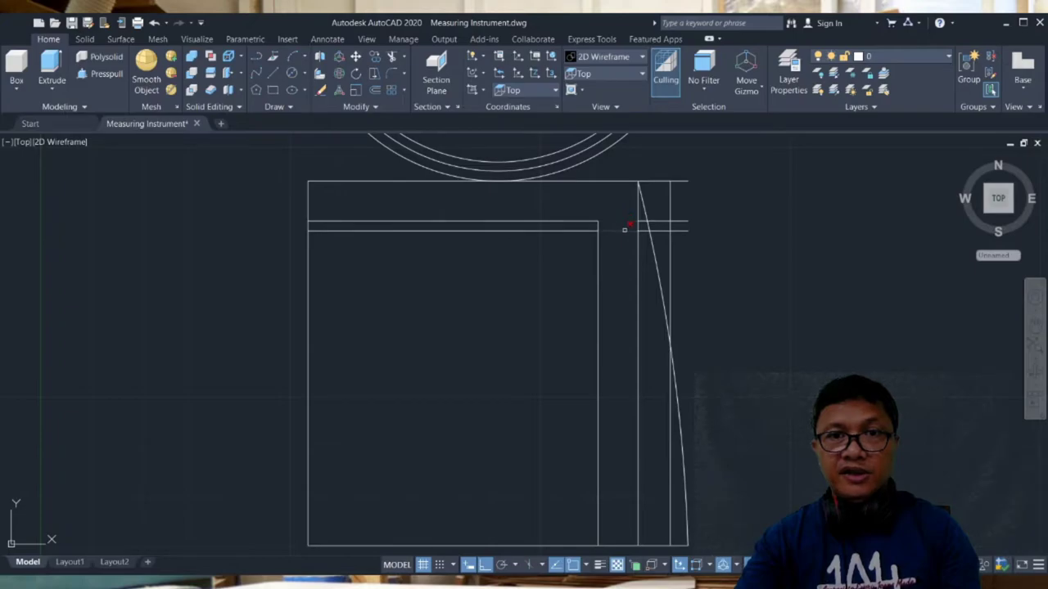
# Fillet the corner between the upper inner horizontal line and the leftmost inner vertical line
pyautogui.click(563, 221)
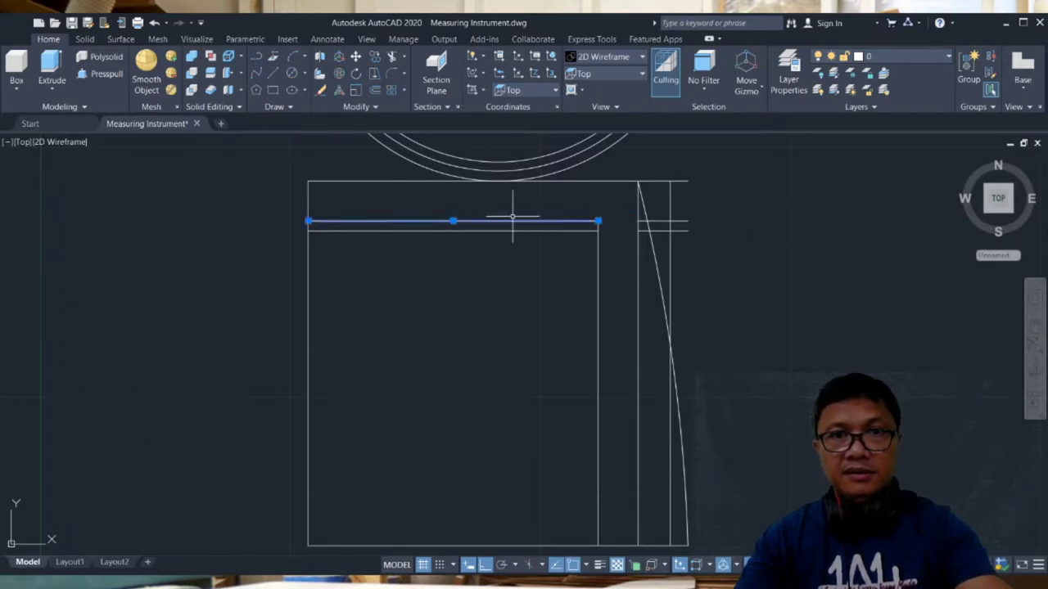
pyautogui.click(388, 73)
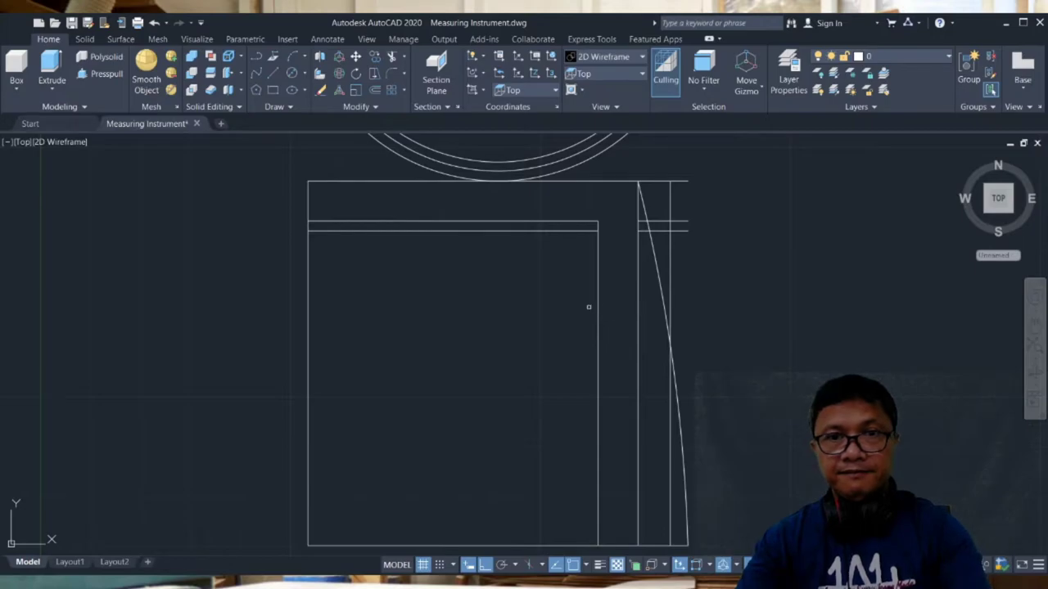
pyautogui.click(578, 223)
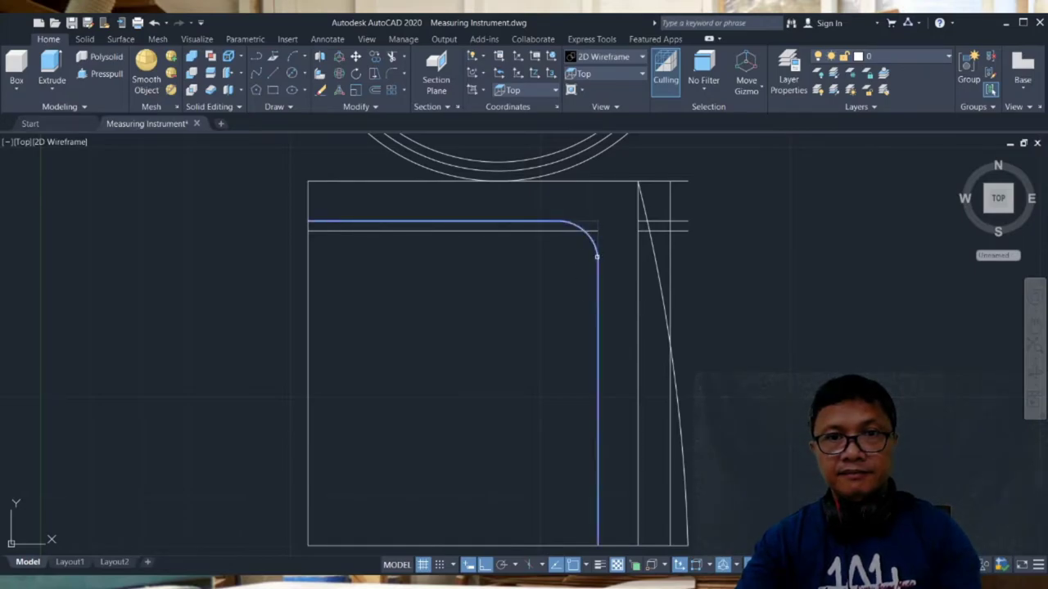
pyautogui.click(597, 257)
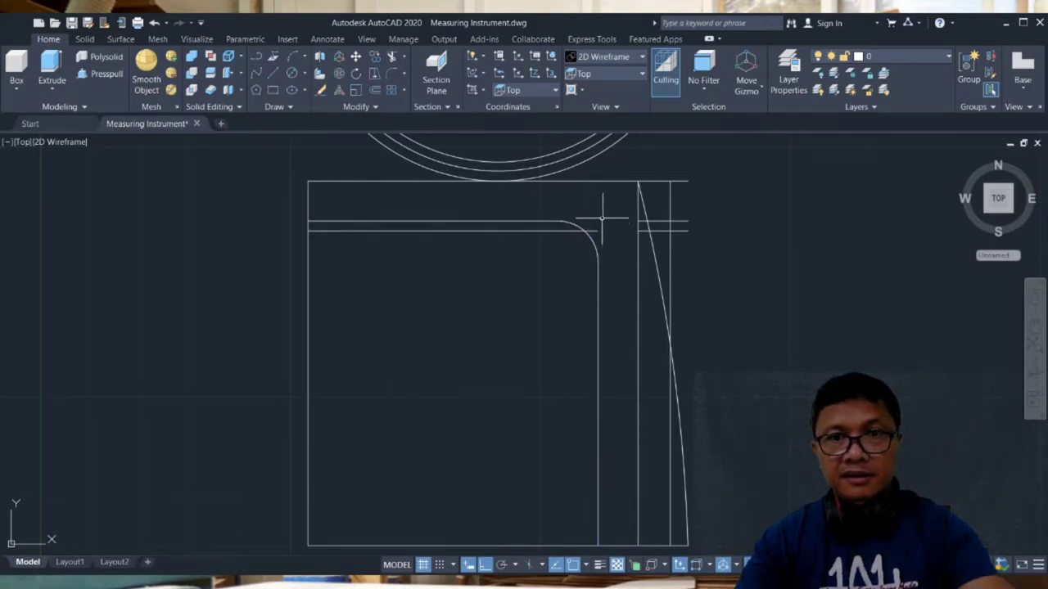
# Offset the lower inner horizontal line downward to add a third horizontal line crossing the fillet
pyautogui.click(543, 230)
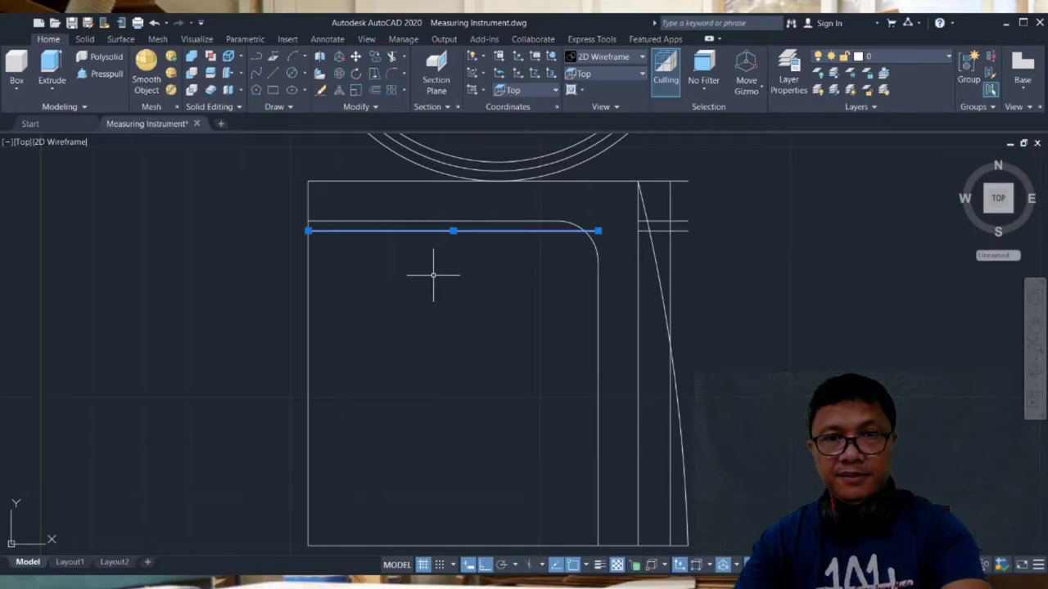
pyautogui.press('Escape')
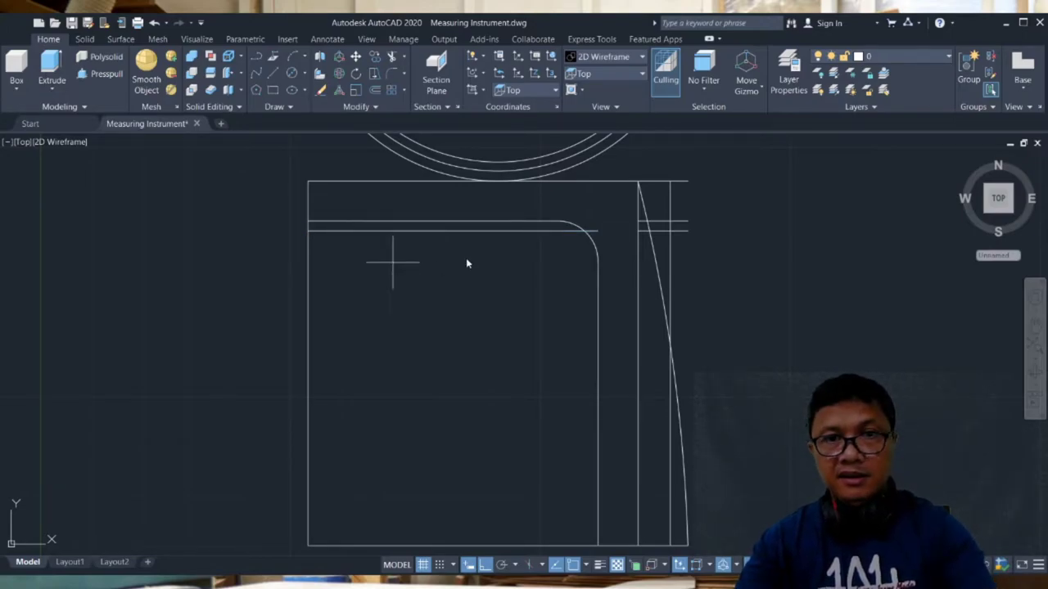
pyautogui.click(426, 309)
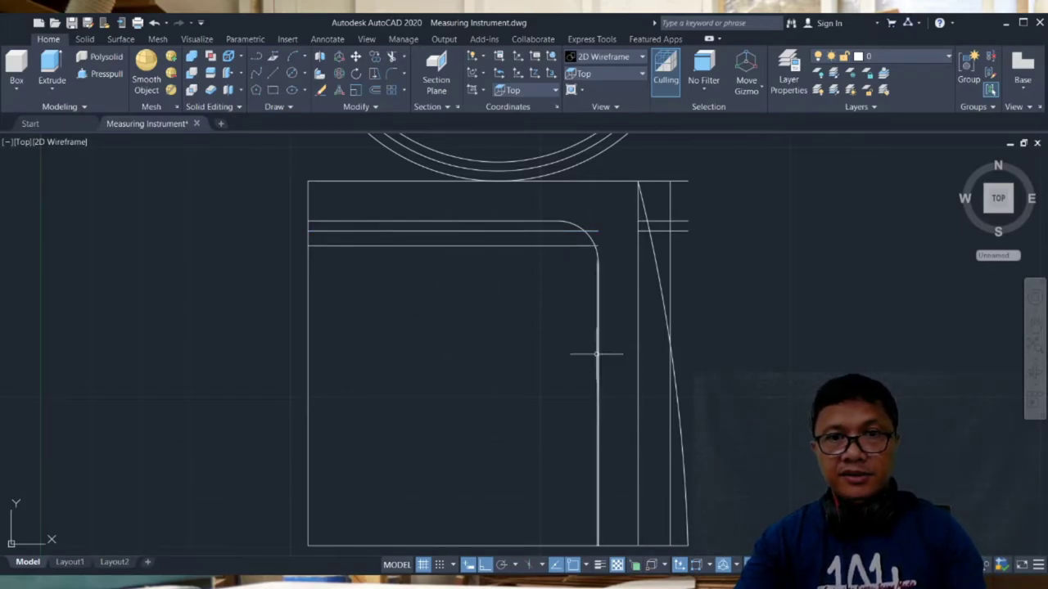
# Trim the fillet arc below the new horizontal line and delete the vertical line beneath it
pyautogui.scroll(4, 730, 309)
pyautogui.moveTo(697, 251); pyautogui.dragTo(846, 428, button='middle')
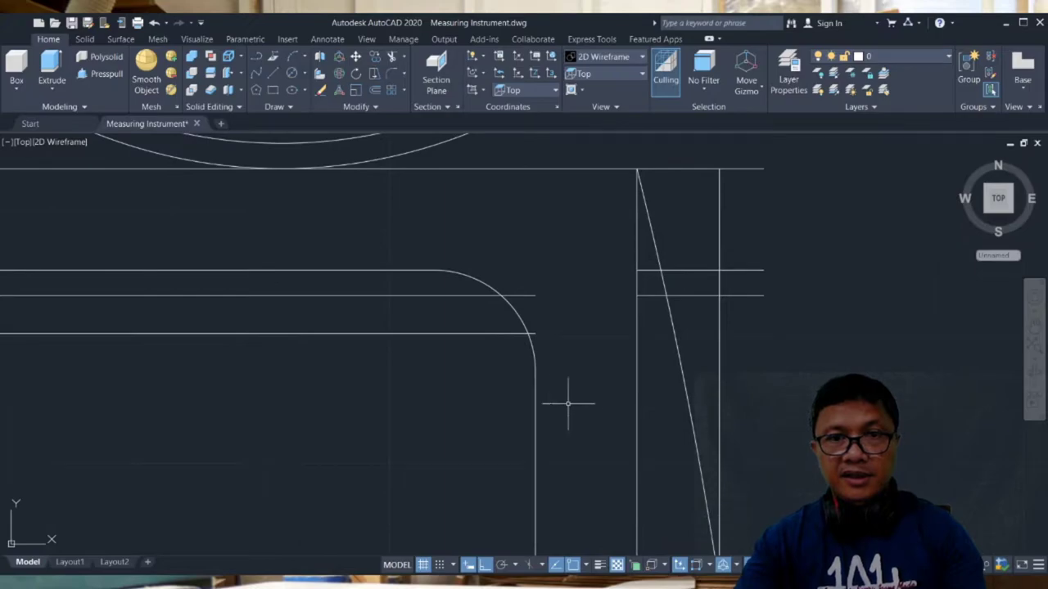
pyautogui.click(537, 394)
pyautogui.press('Delete')
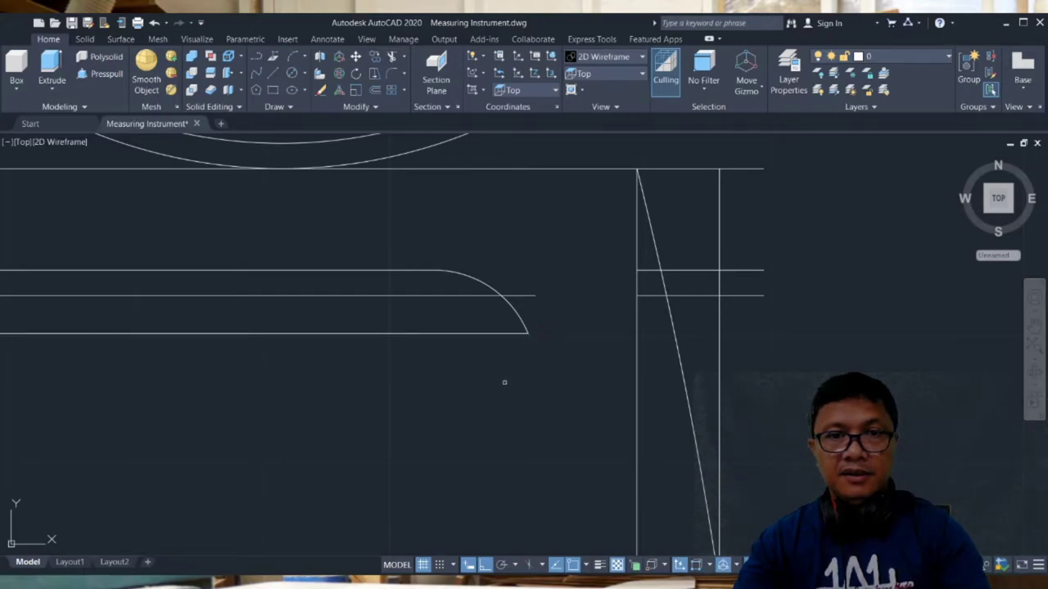
# Draw a polyline from the trimmed fillet's end to the outermost vertical line's bottom end and bow it outward into an arc
pyautogui.scroll(-4, 505, 381)
pyautogui.moveTo(683, 409); pyautogui.dragTo(696, 262, button='middle')
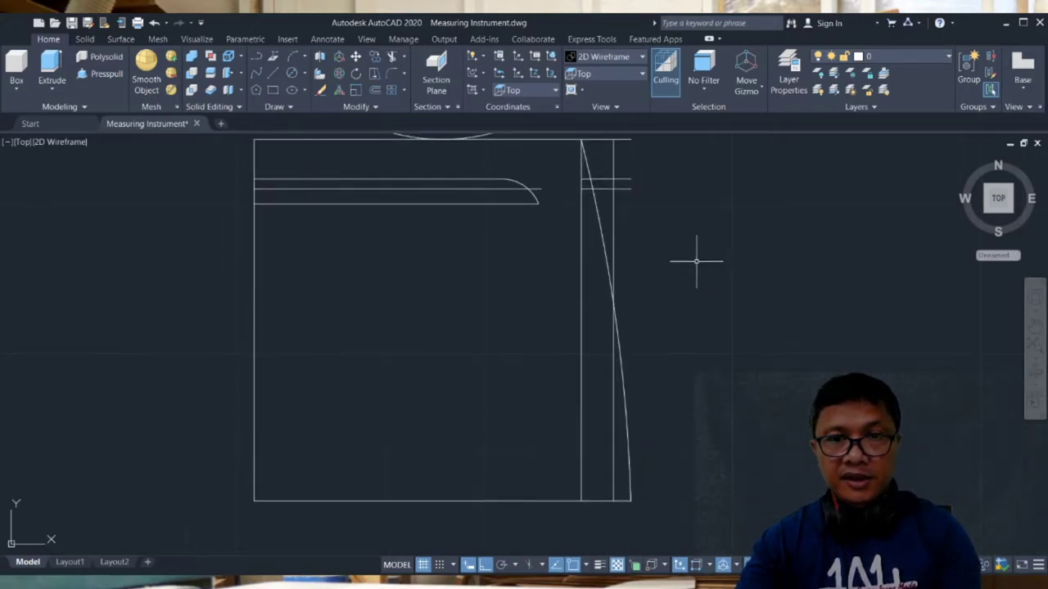
pyautogui.click(255, 61)
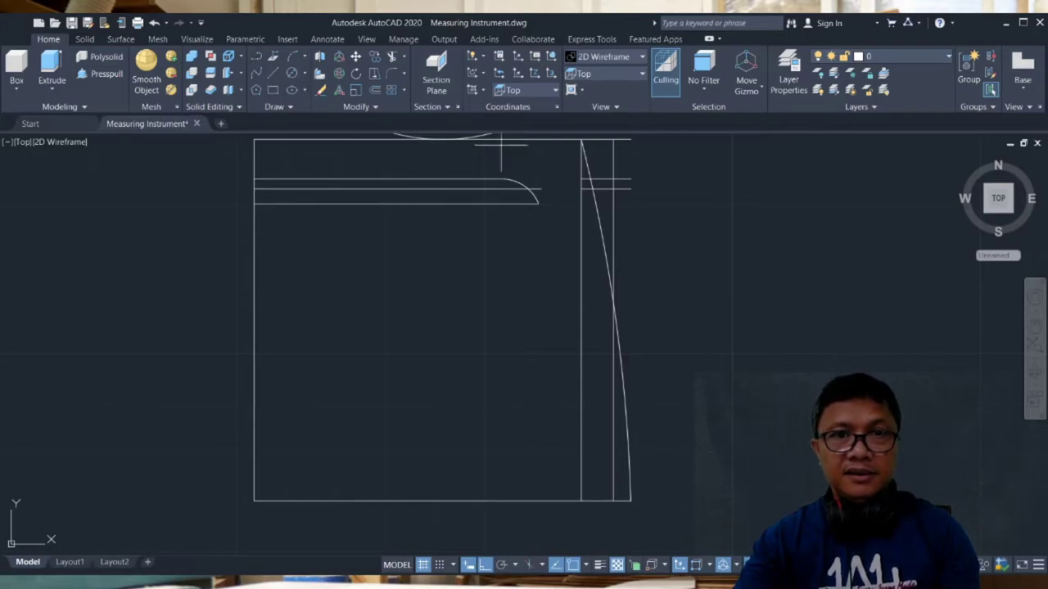
pyautogui.click(538, 203)
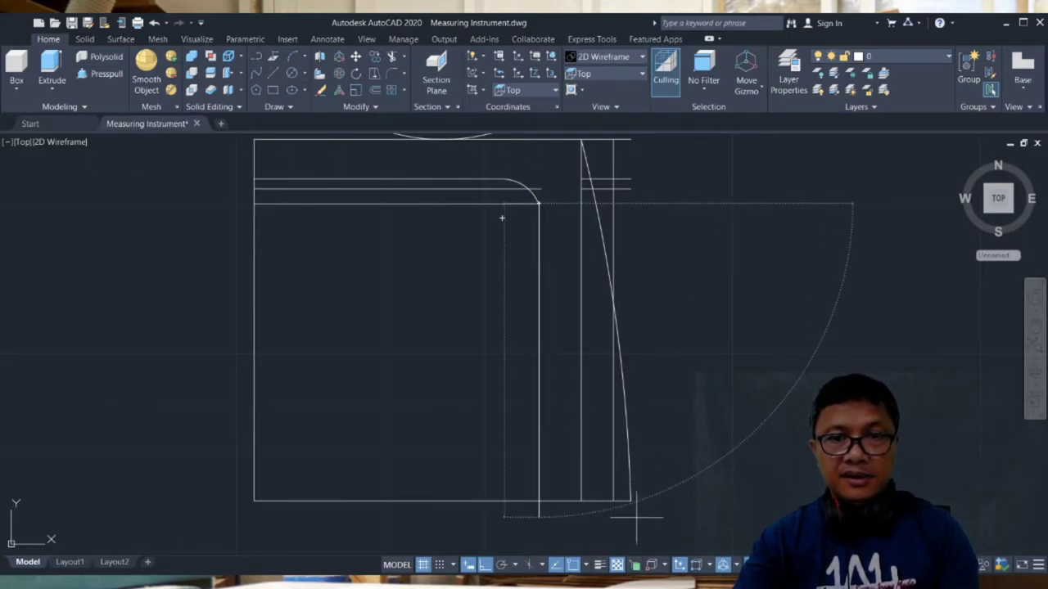
pyautogui.click(613, 499)
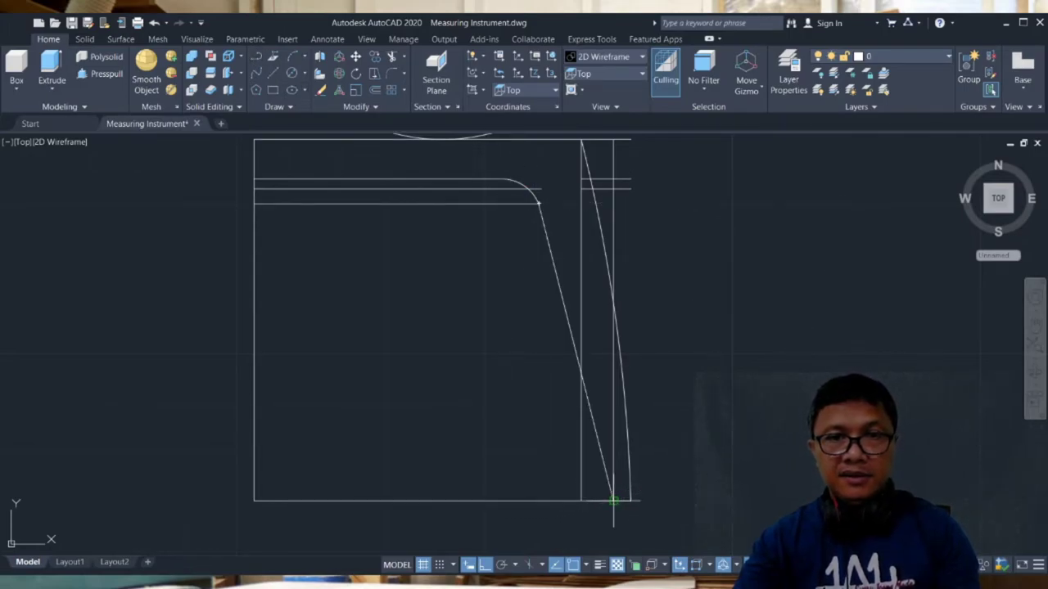
pyautogui.click(573, 342)
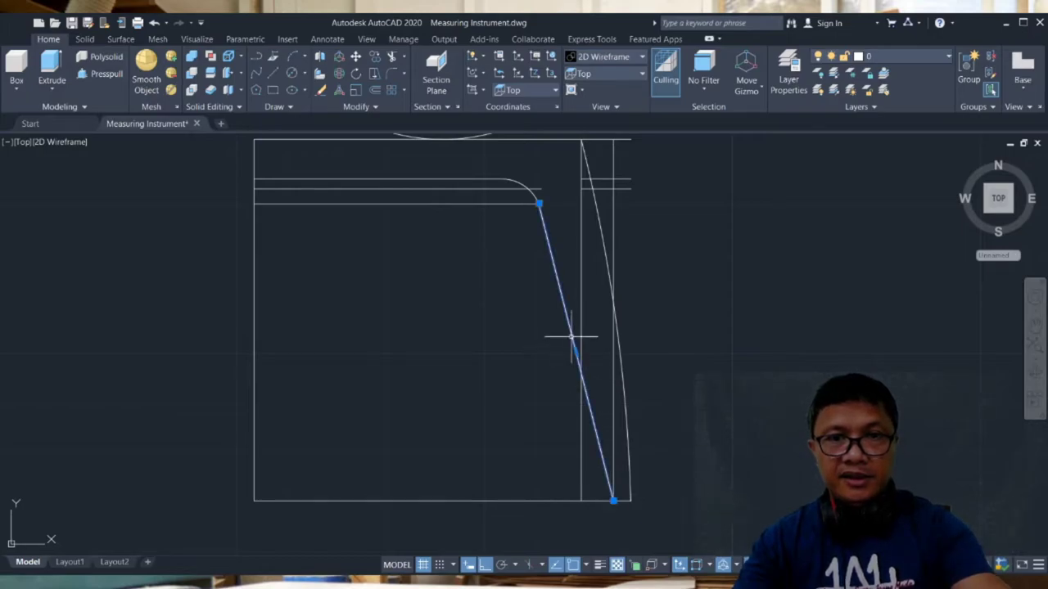
pyautogui.click(576, 351)
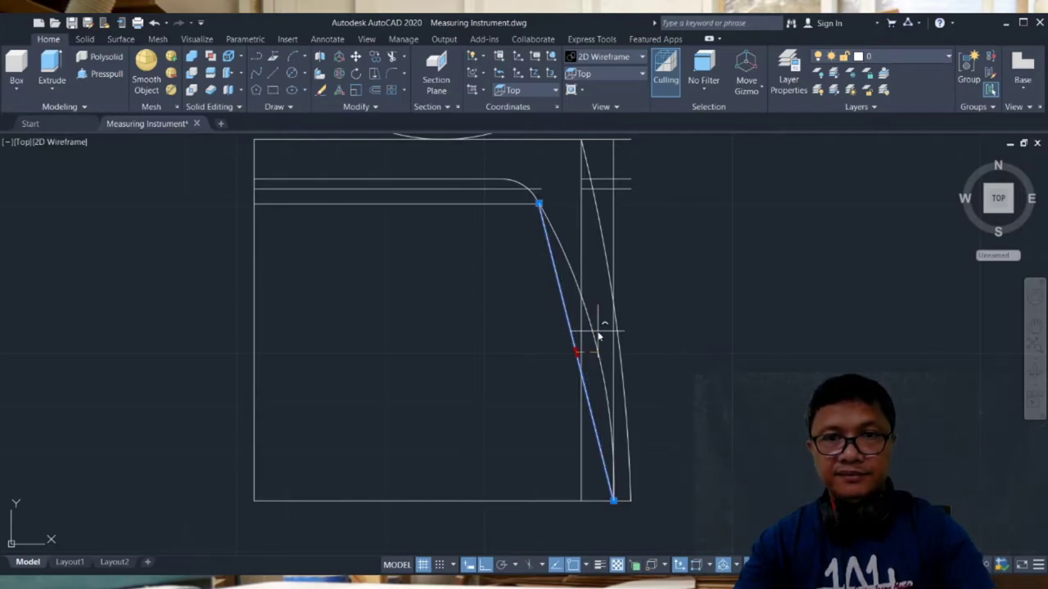
pyautogui.click(598, 336)
pyautogui.press('Escape')
# Trim the top edge at the outer curve and delete the leftover horizontal and vertical construction lines
pyautogui.scroll(-3, 725, 315)
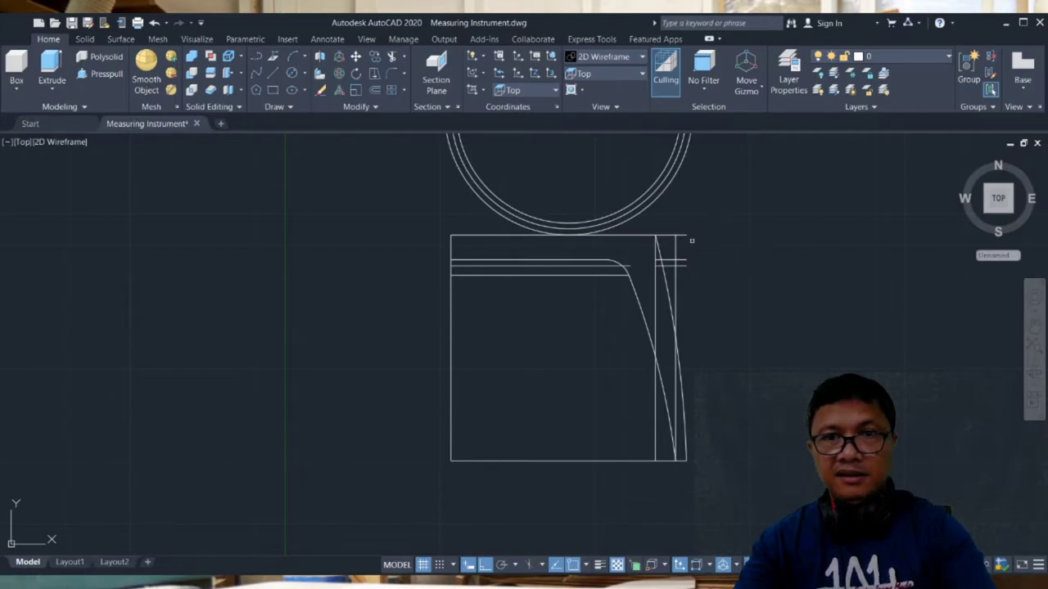
pyautogui.click(691, 212)
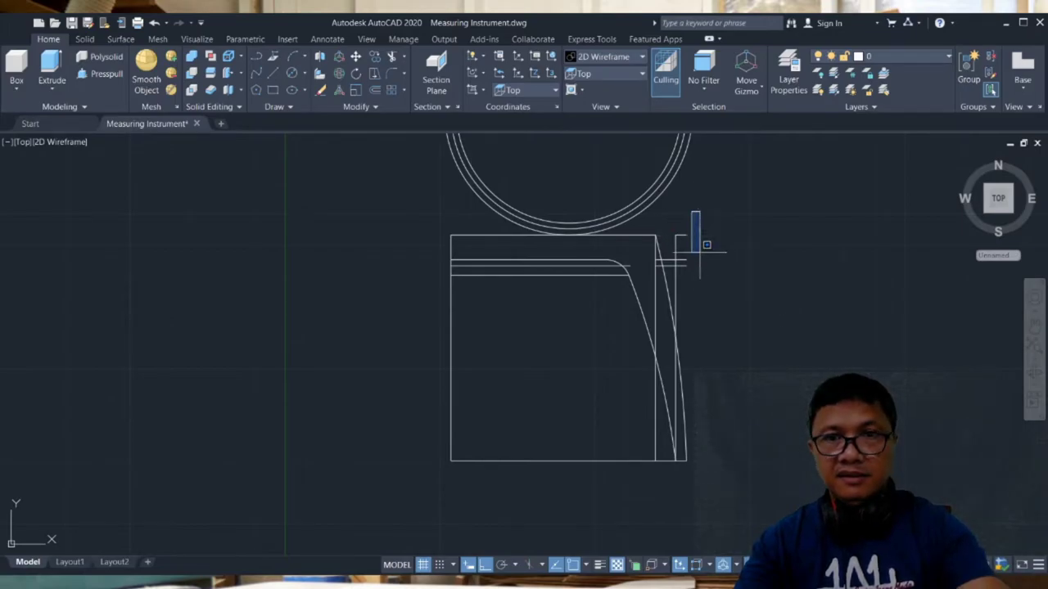
pyautogui.click(675, 288)
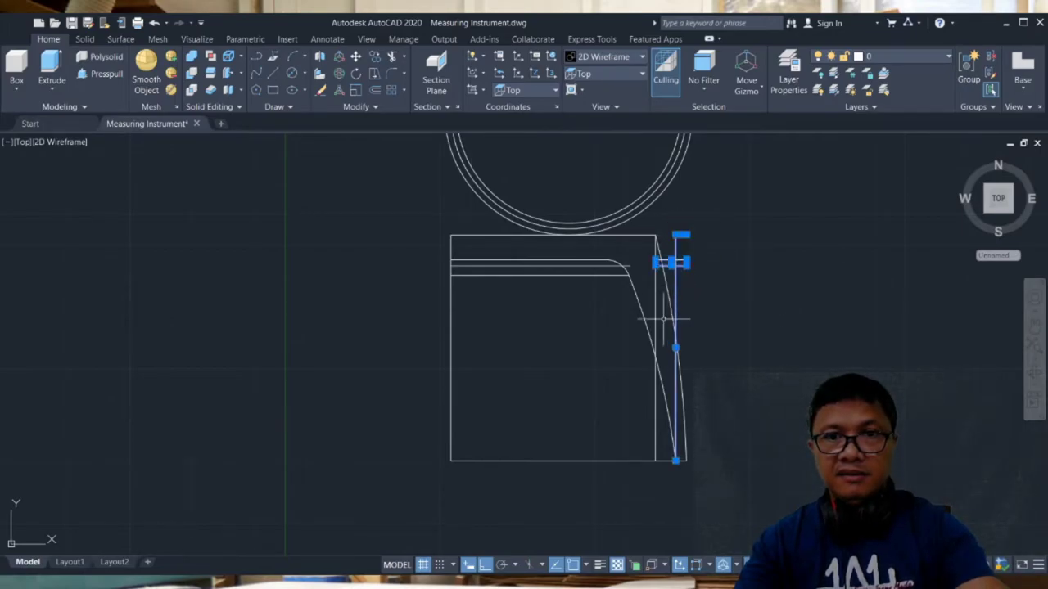
pyautogui.click(597, 267)
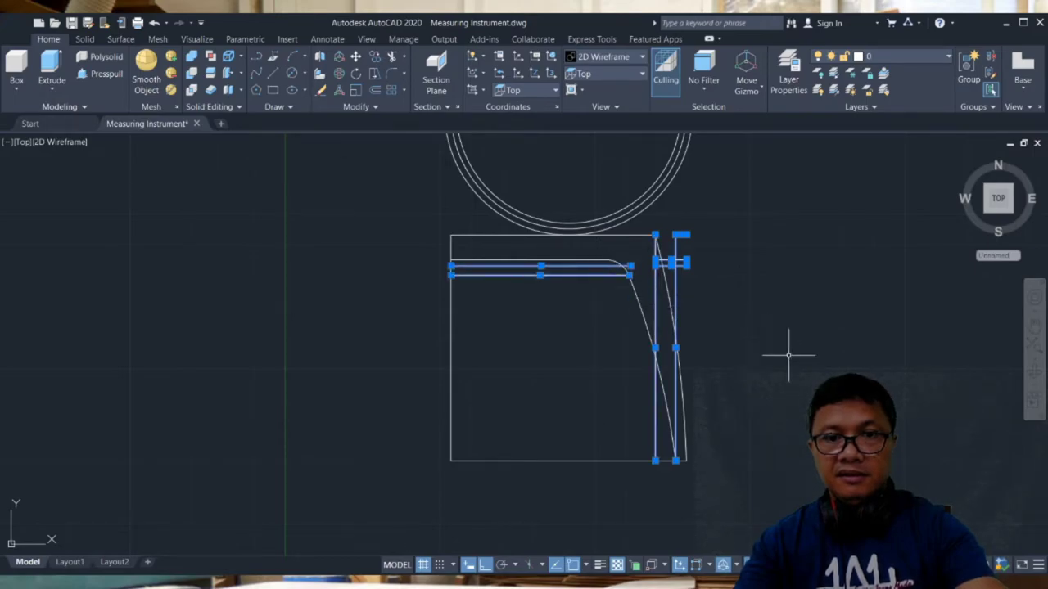
pyautogui.press('Delete')
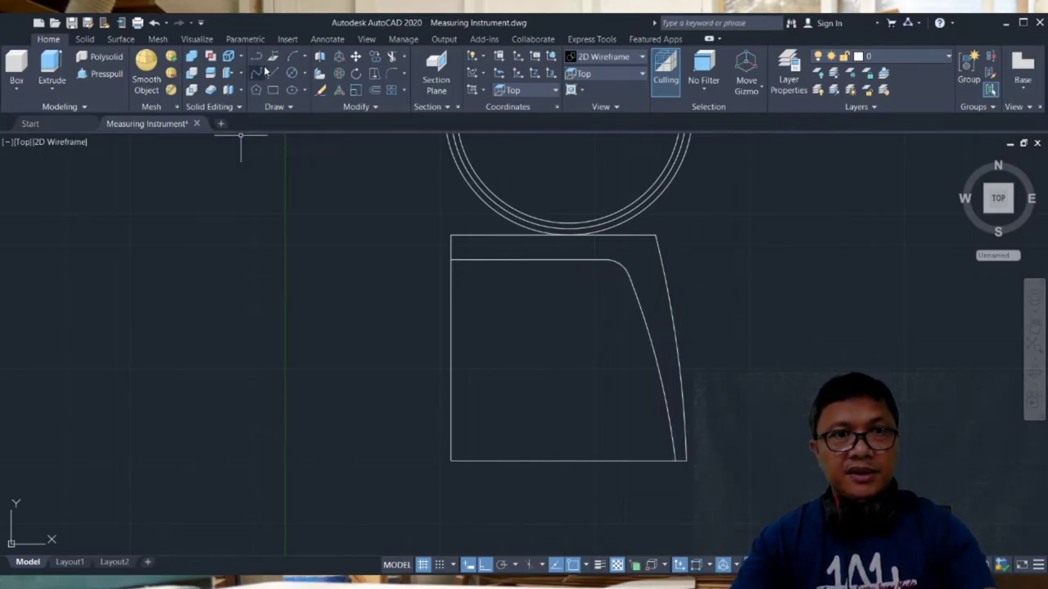
# Draw a vertical centre line from the bottom edge's midpoint to the top edge's midpoint
pyautogui.click(567, 461)
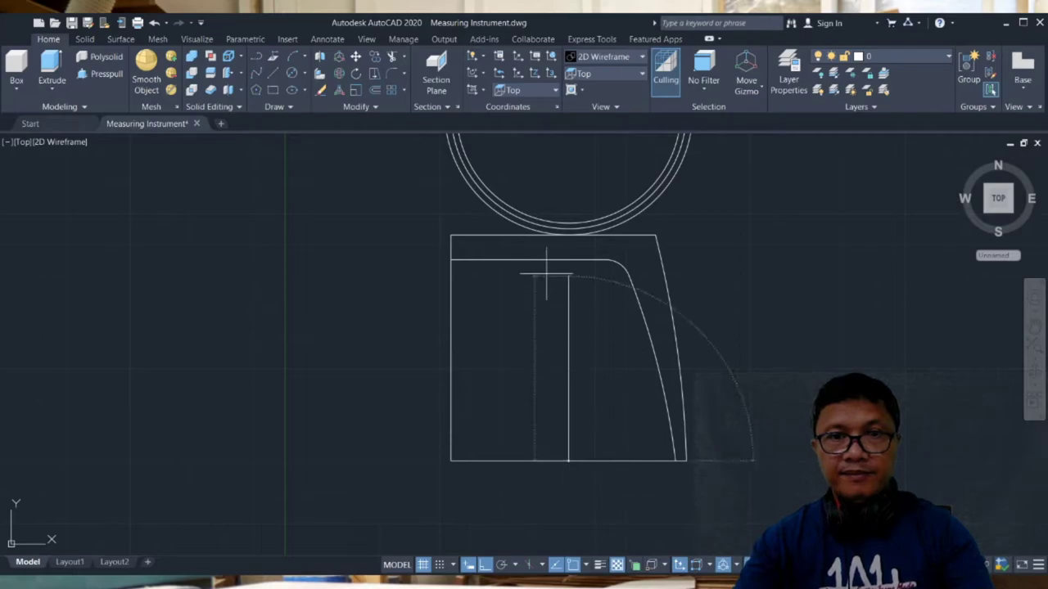
pyautogui.click(568, 235)
pyautogui.press('Return')
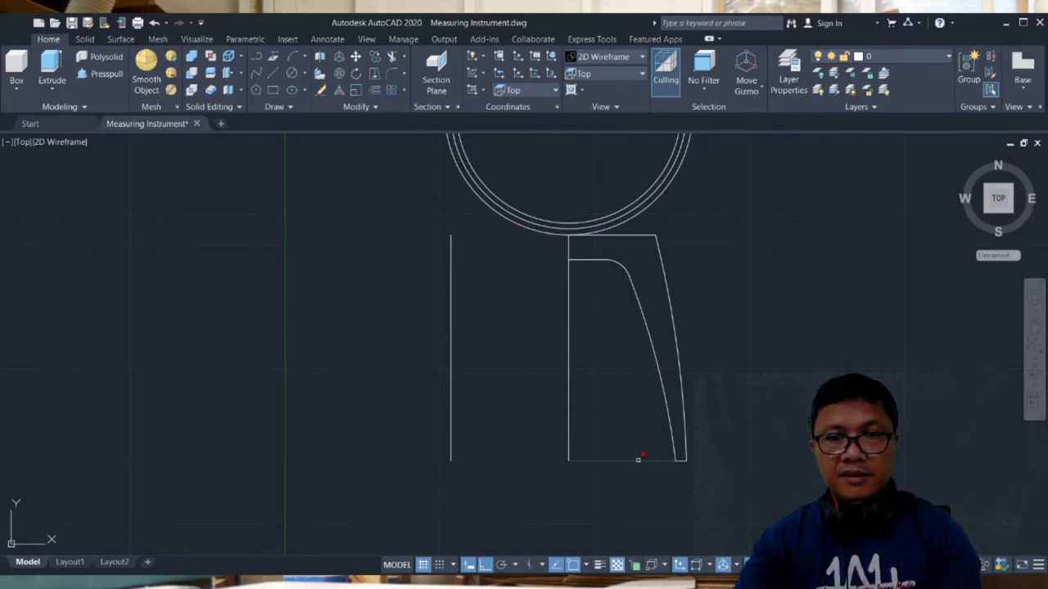
# Trim the profile left of the centre line and the bottom edge up to the inner curve, and delete the rectangle's left edge
pyautogui.click(470, 300)
pyautogui.click(378, 368)
pyautogui.press('Delete')
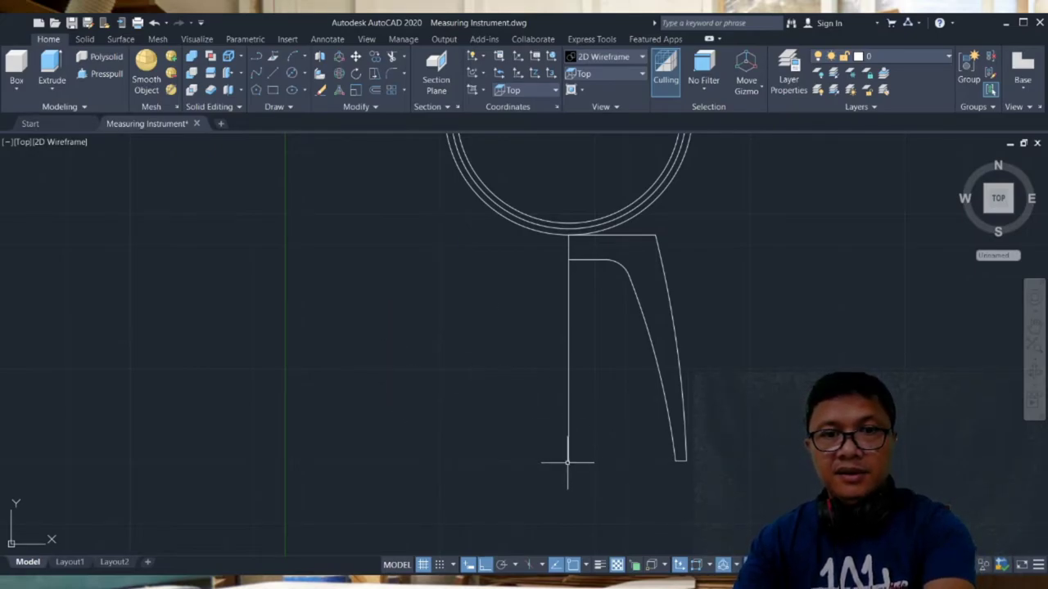
# Mirror the half profile about the vertical centre line, keeping the original, and delete the centre line
pyautogui.click(499, 233)
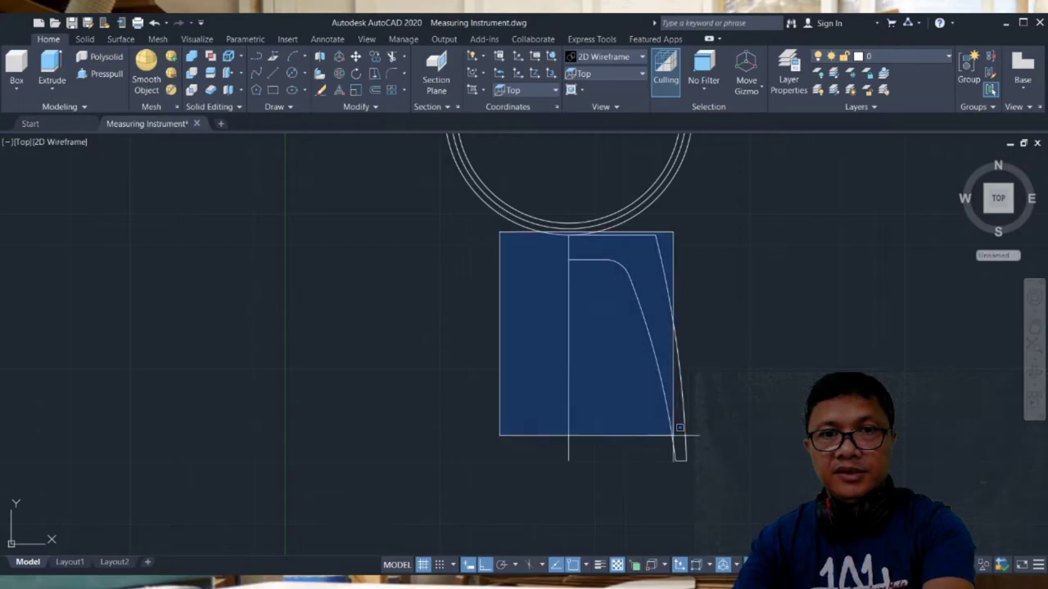
pyautogui.click(761, 495)
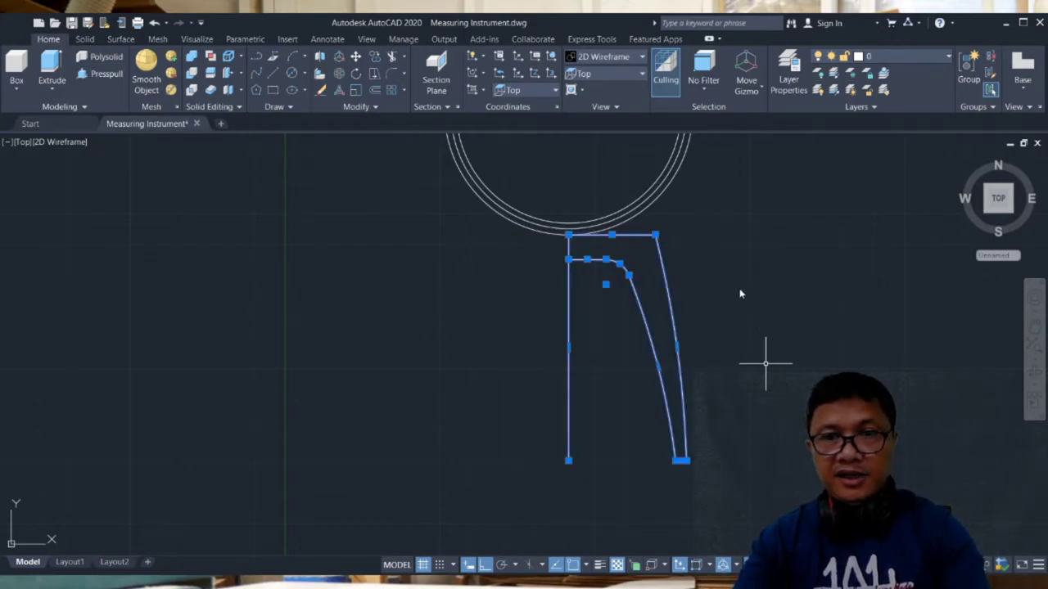
pyautogui.write('mi')
pyautogui.press('Return')
pyautogui.click(568, 460)
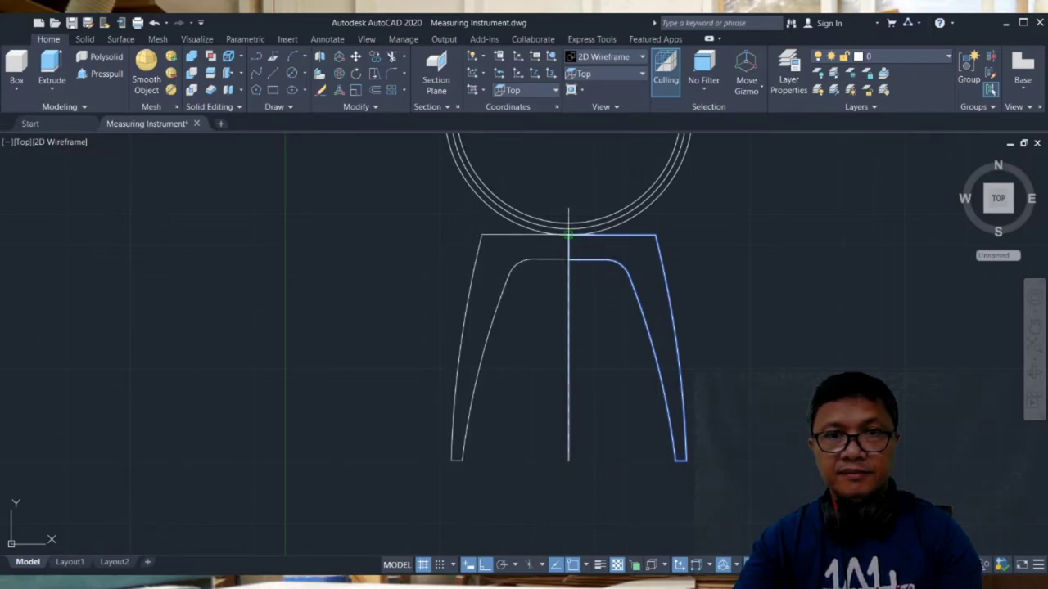
pyautogui.click(570, 240)
pyautogui.press('Return')
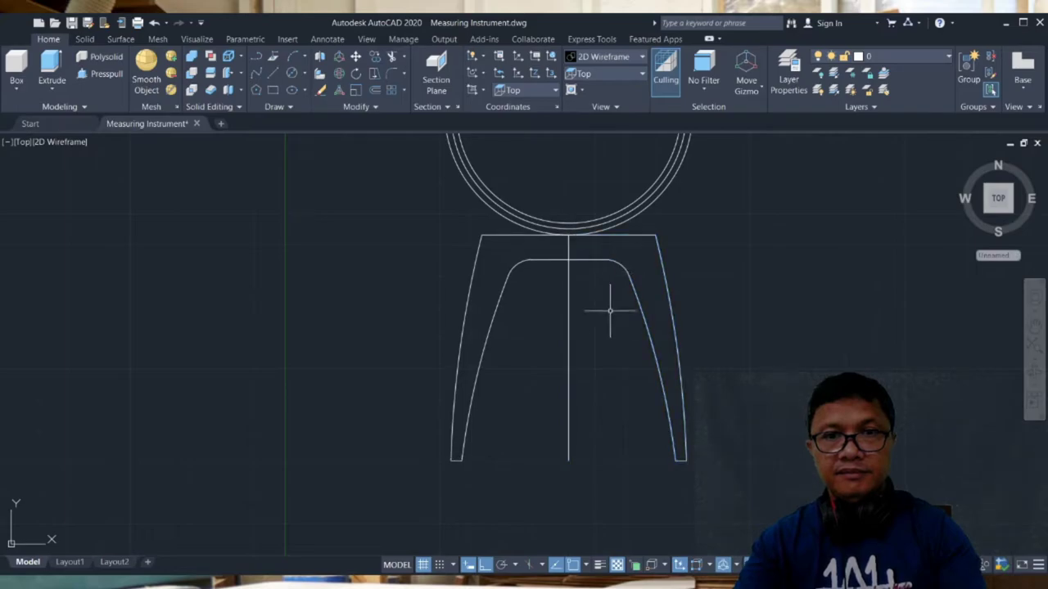
pyautogui.click(569, 336)
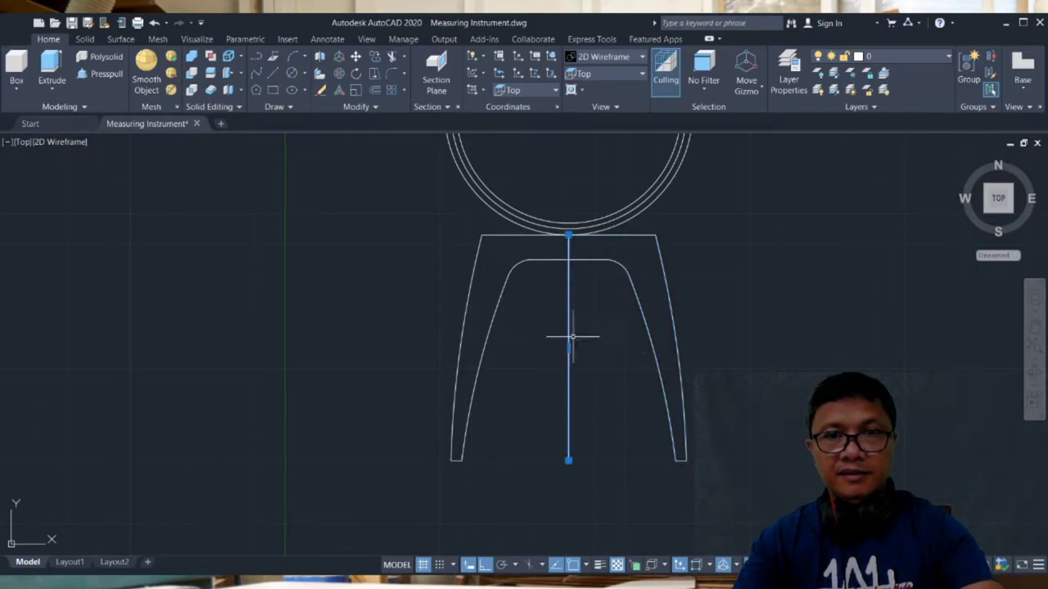
pyautogui.press('Delete')
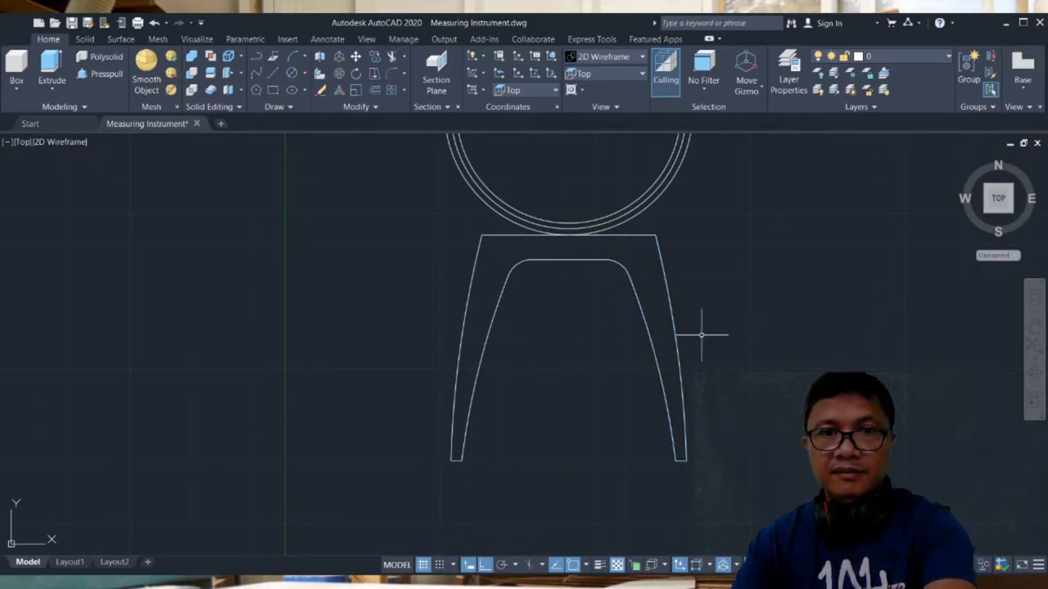
# Join all line and curve segments of the two-legged base profile into a single polyline
pyautogui.click(436, 216)
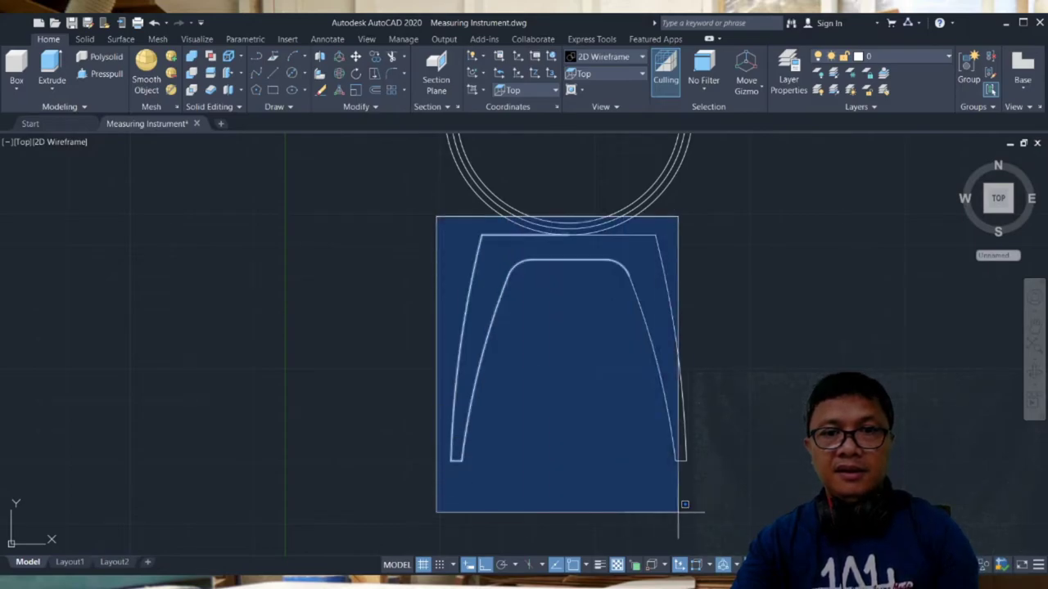
pyautogui.click(753, 506)
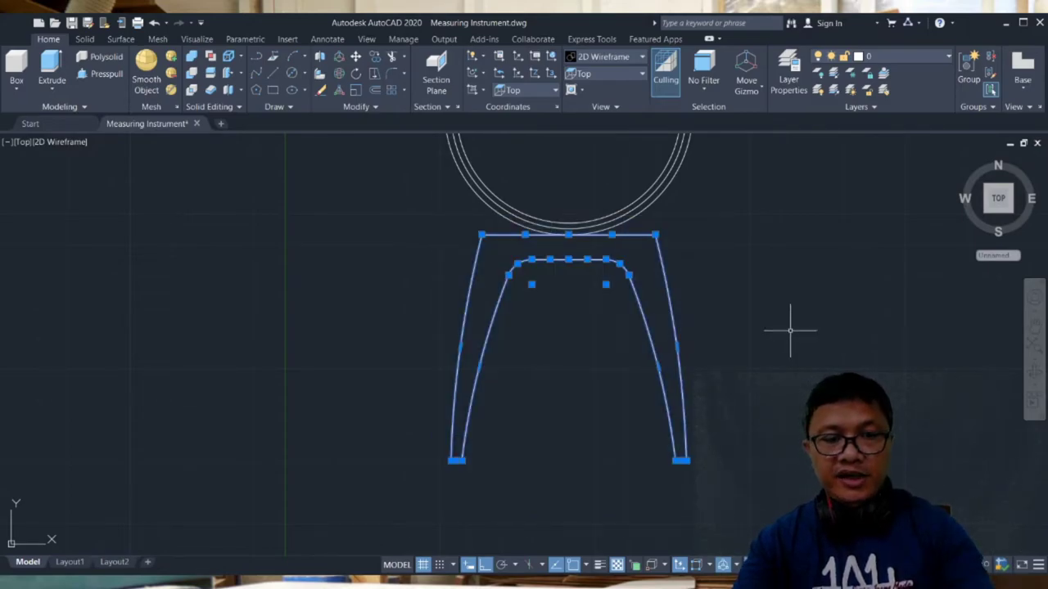
pyautogui.write('j')
pyautogui.press('Return')
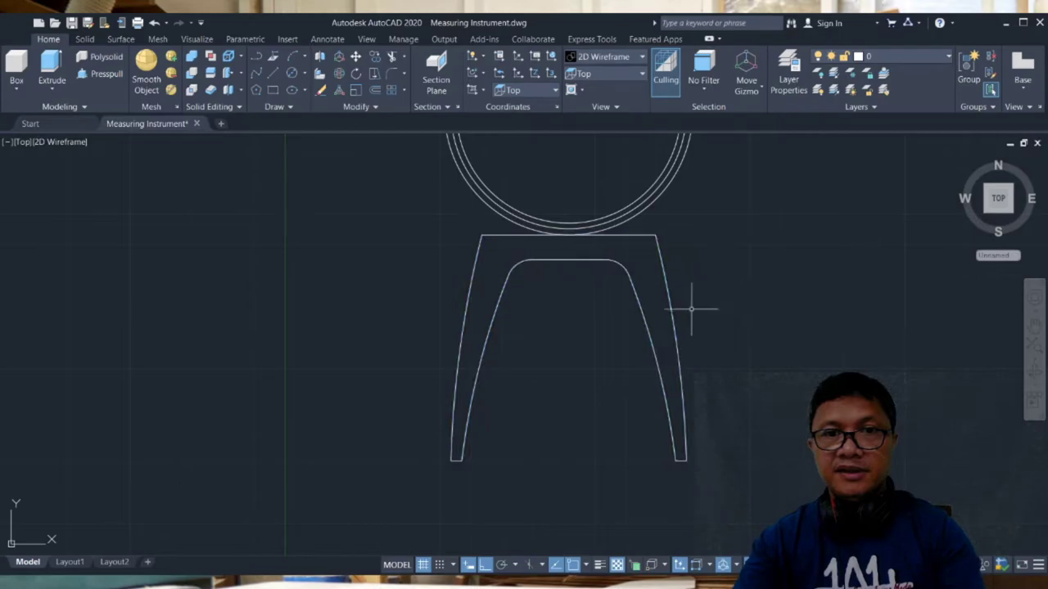
pyautogui.click(673, 322)
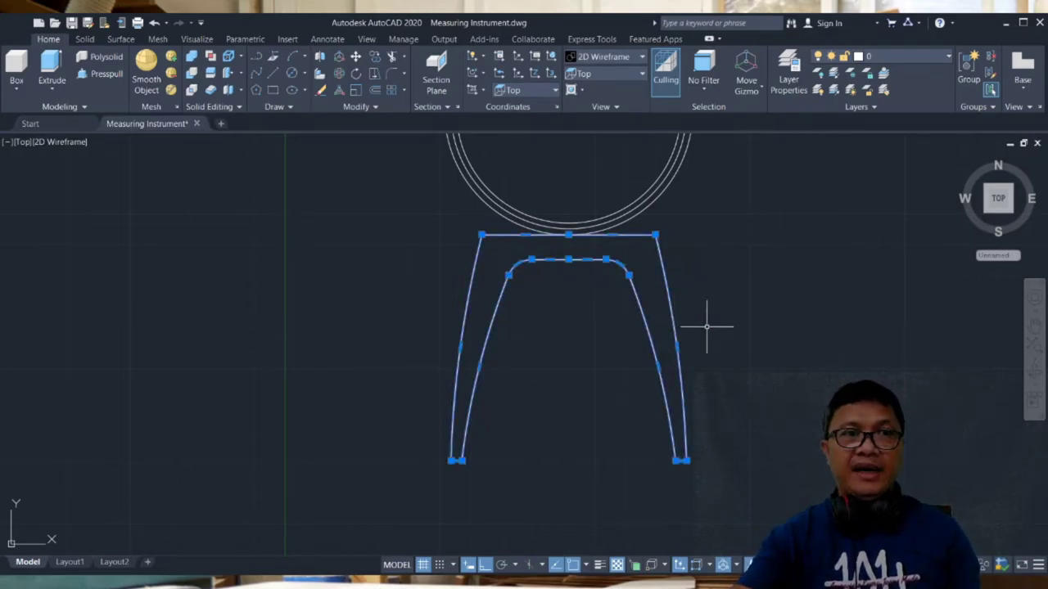
pyautogui.press('Escape')
# Switch the drawing to the SW Isometric view with the base profile in close view
pyautogui.scroll(-3, 712, 311)
pyautogui.moveTo(734, 283)
pyautogui.mouseDown(button='middle')
pyautogui.moveTo(697, 338)
pyautogui.moveTo(668, 356)
pyautogui.mouseUp(button='middle')
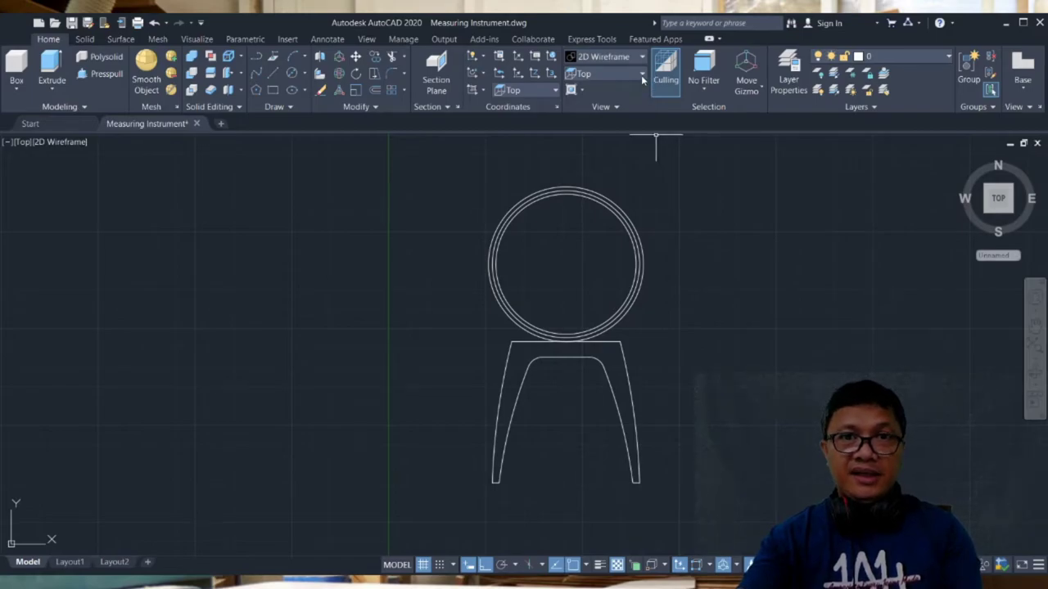
pyautogui.click(607, 173)
pyautogui.moveTo(362, 339); pyautogui.dragTo(768, 353, button='middle')
pyautogui.scroll(4, 718, 376)
pyautogui.moveTo(627, 418); pyautogui.dragTo(725, 126, button='middle')
pyautogui.scroll(2, 702, 361)
pyautogui.moveTo(702, 360); pyautogui.dragTo(692, 223, button='middle')
# Rotate the joined base profile about the X axis with 3D Rotate so that it stands upright on its legs
pyautogui.click(649, 213)
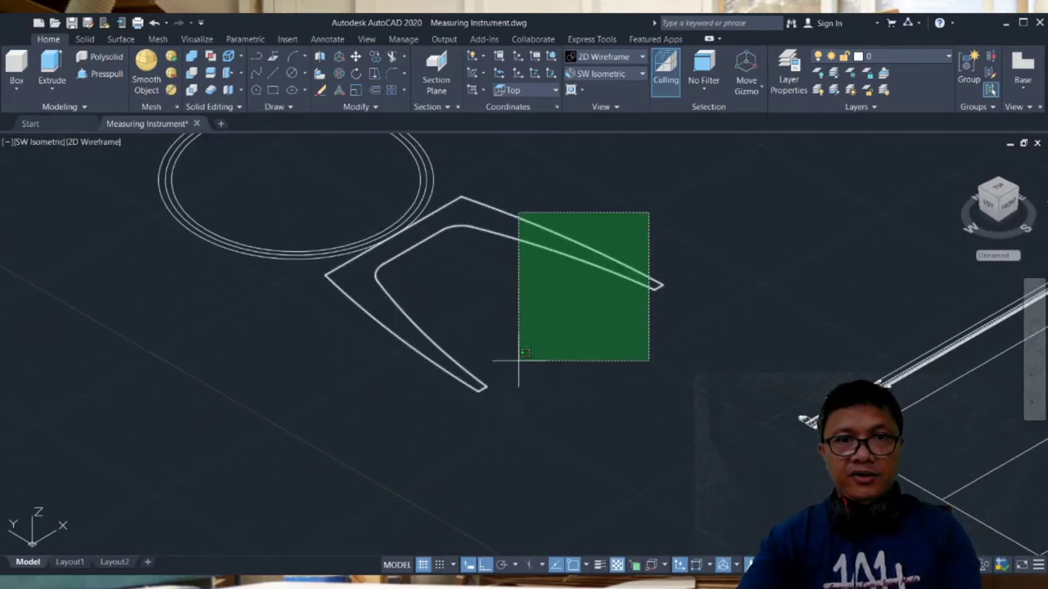
pyautogui.click(473, 386)
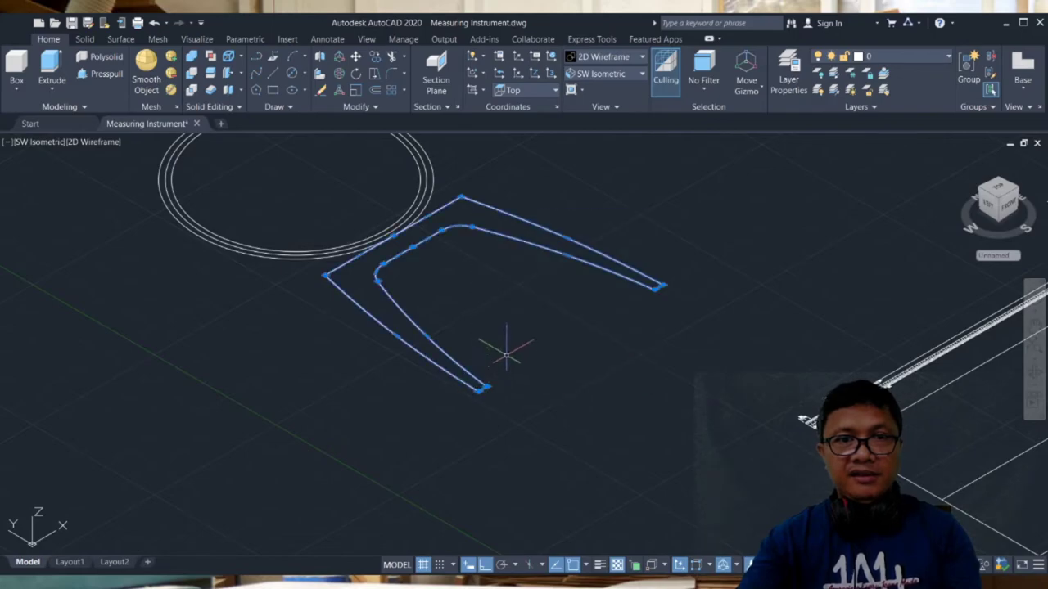
pyautogui.click(354, 93)
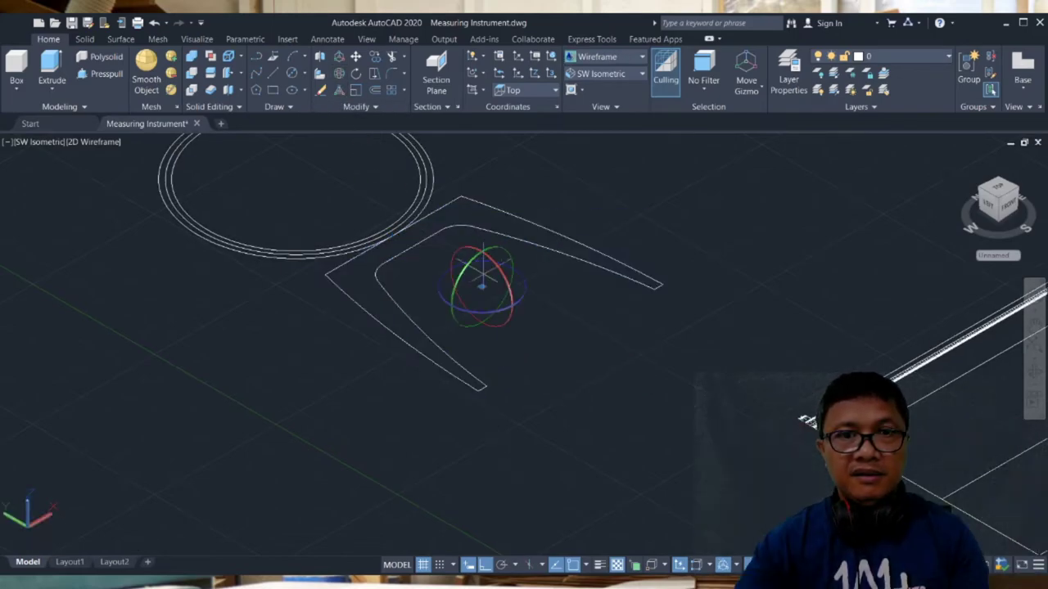
pyautogui.click(505, 282)
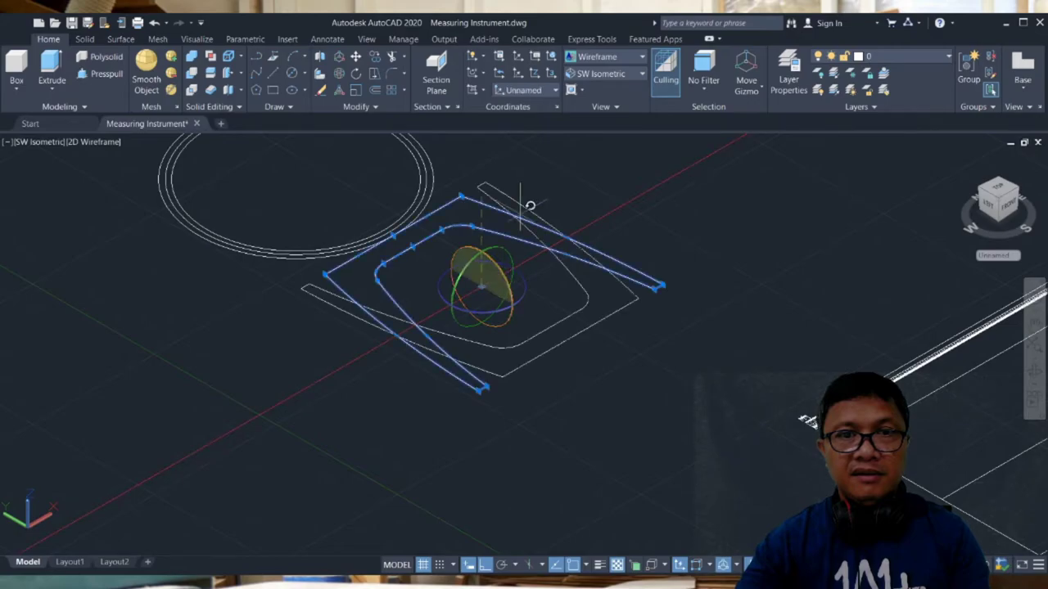
pyautogui.click(527, 178)
pyautogui.scroll(-3, 665, 226)
pyautogui.scroll(1, 608, 316)
# Extrude the upright base profile into a thin solid leg frame
pyautogui.click(538, 311)
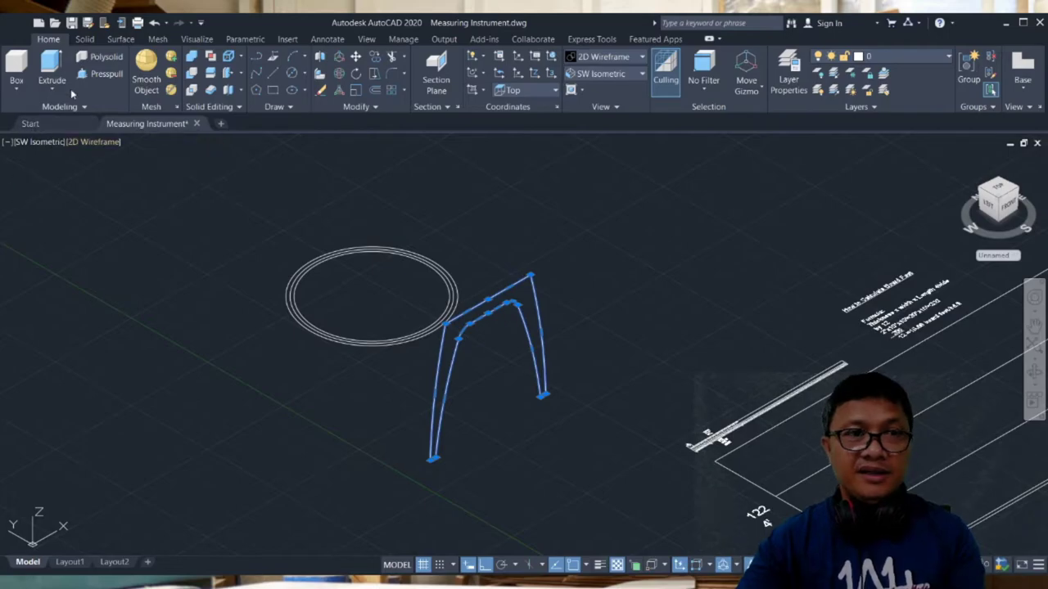
pyautogui.click(52, 63)
pyautogui.click(371, 296)
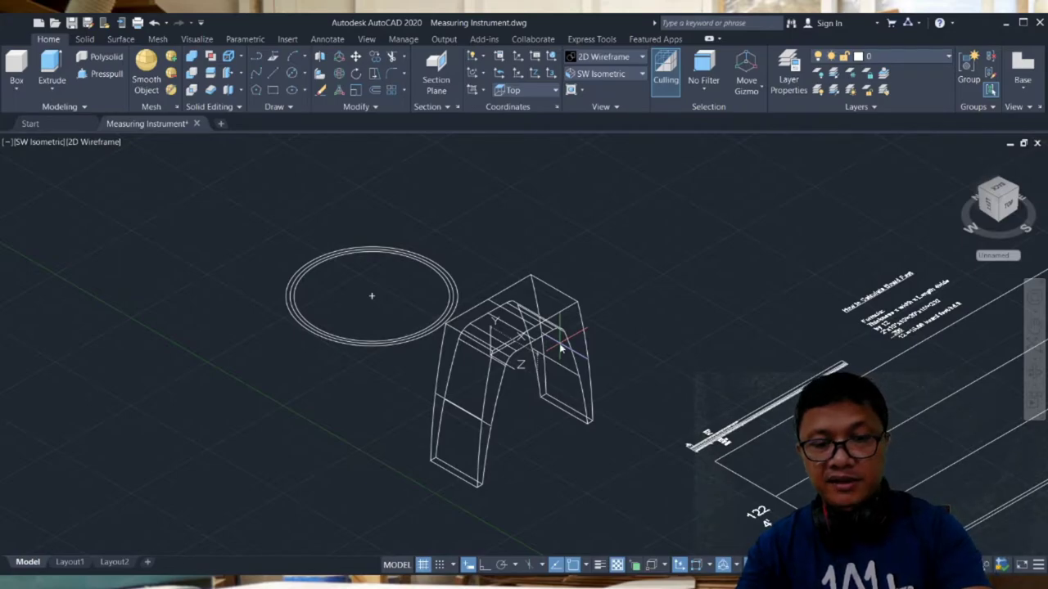
pyautogui.hotkey('ctrl', 'z')
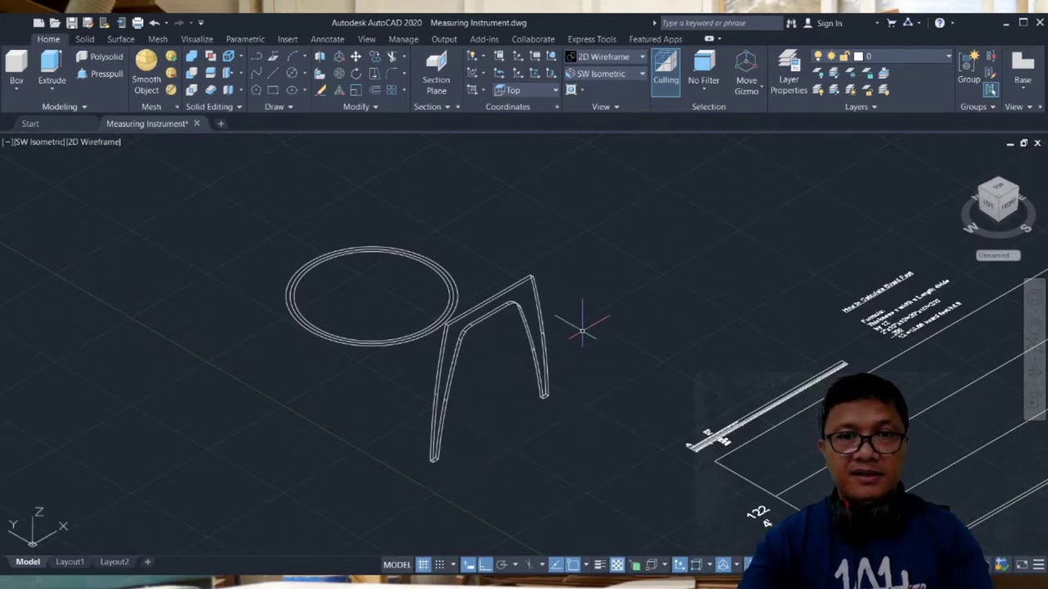
# Copy the solid leg frame along the X axis, from its near foot to a point clear of the original
pyautogui.scroll(2, 506, 385)
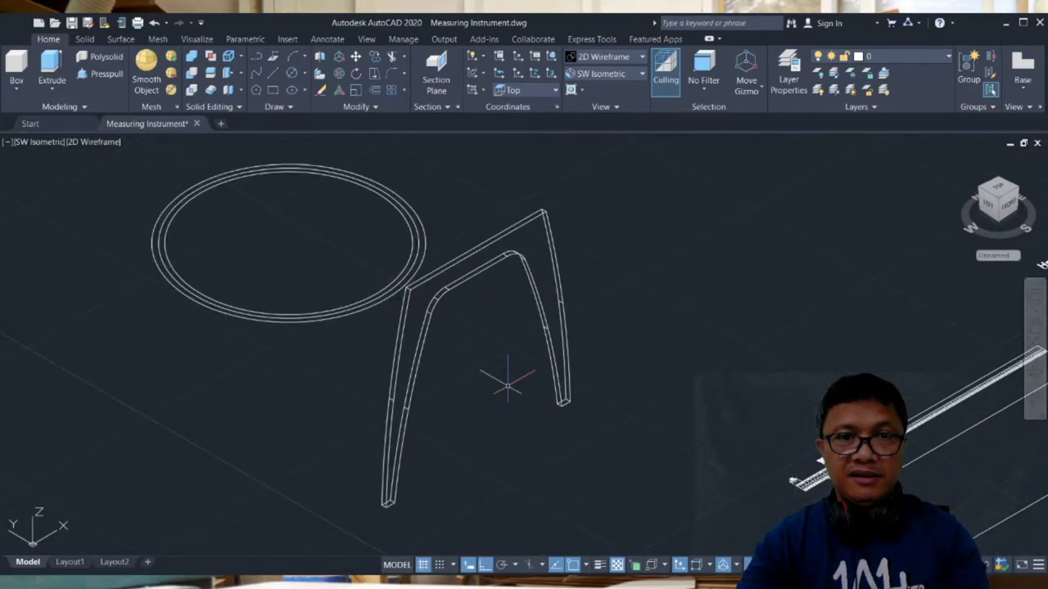
pyautogui.click(406, 400)
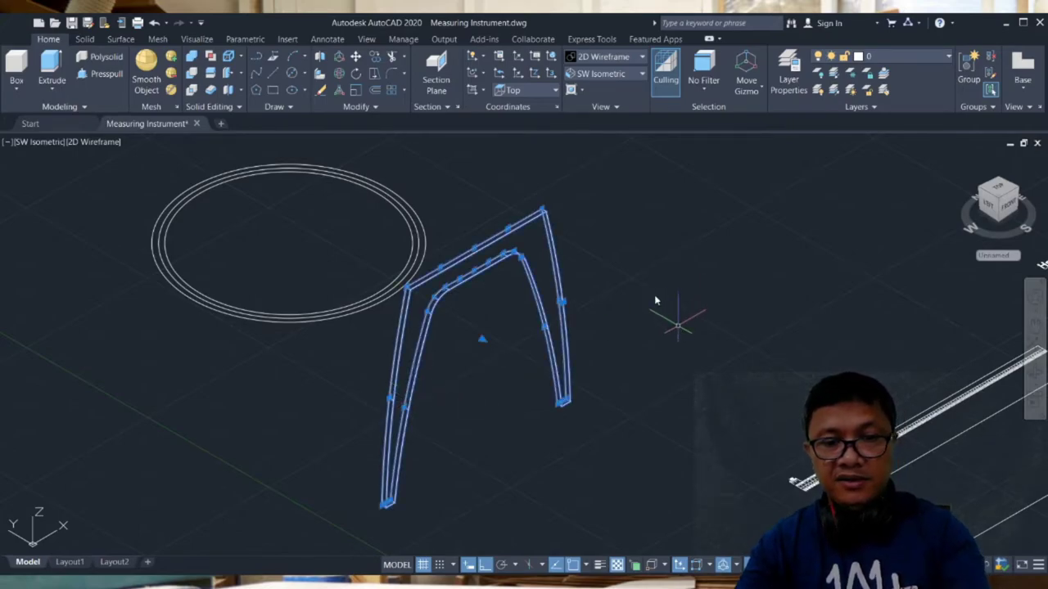
pyautogui.click(635, 211)
pyautogui.click(387, 506)
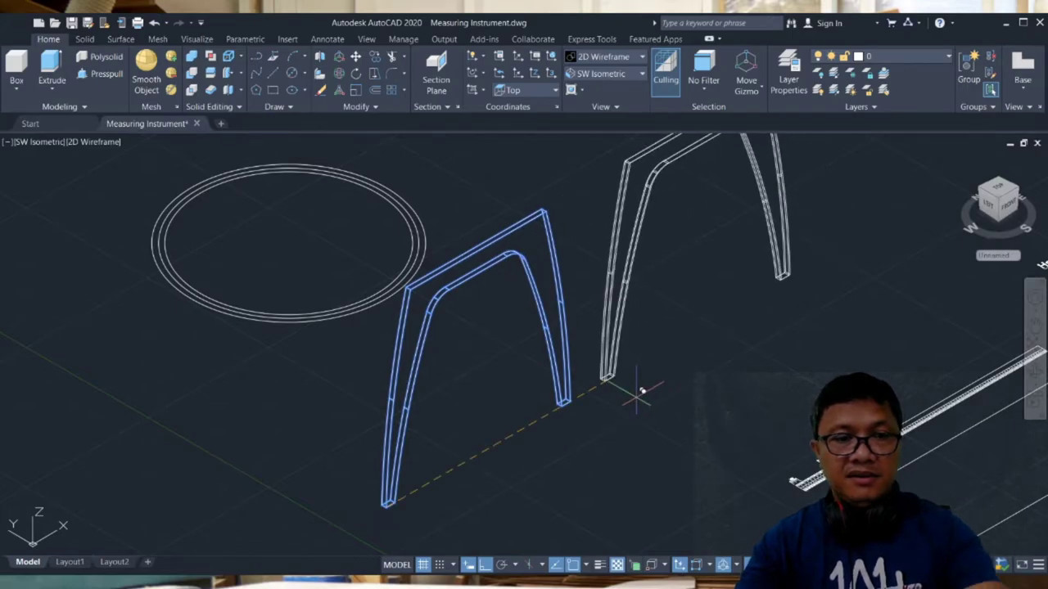
pyautogui.click(605, 377)
# Rotate the copied leg frame about the vertical Z axis so that it is perpendicular to the original frame
pyautogui.click(781, 264)
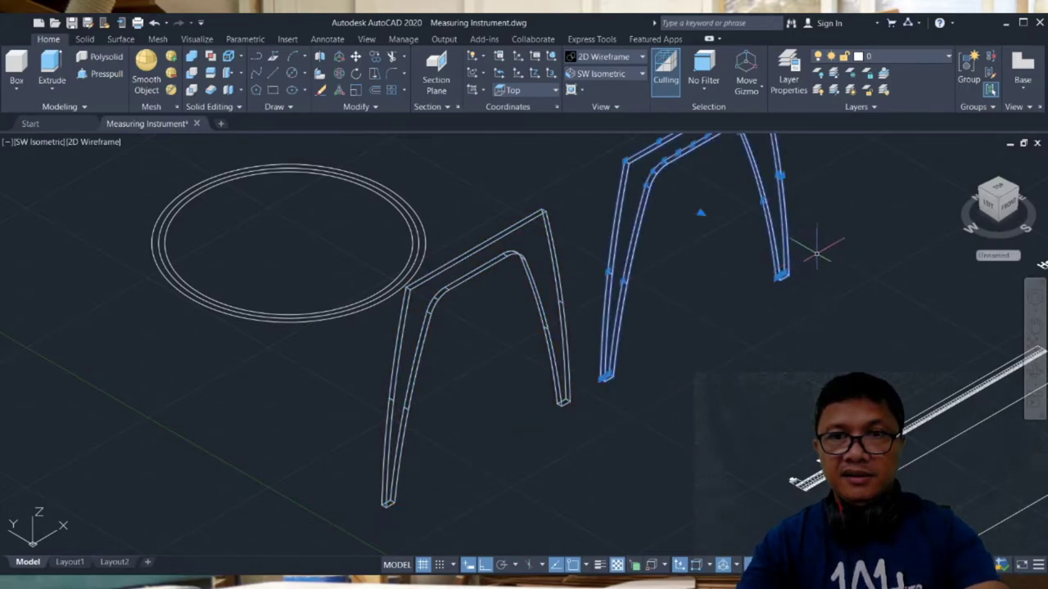
pyautogui.click(338, 75)
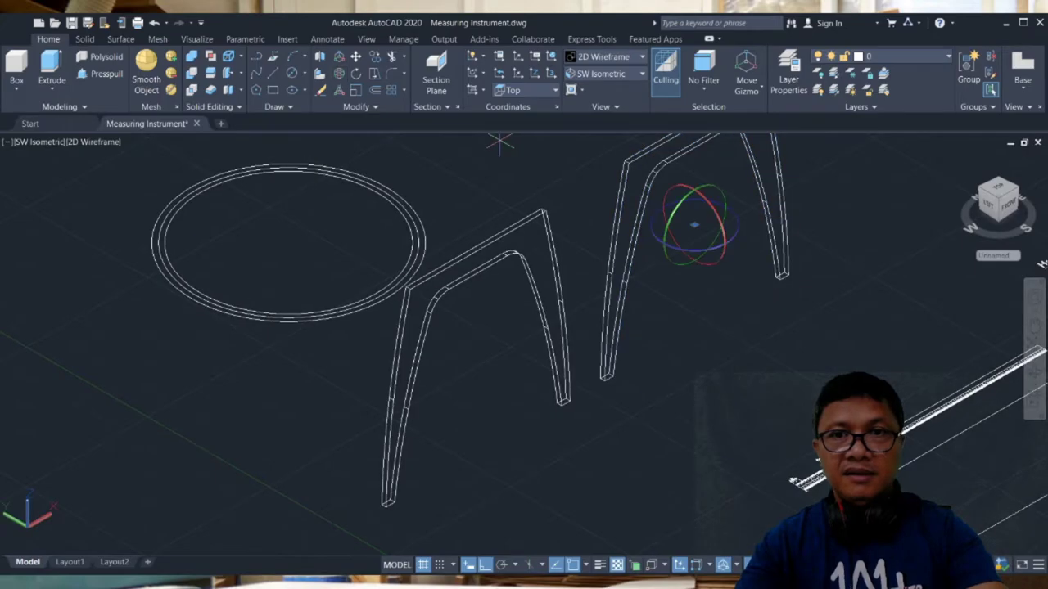
pyautogui.click(694, 225)
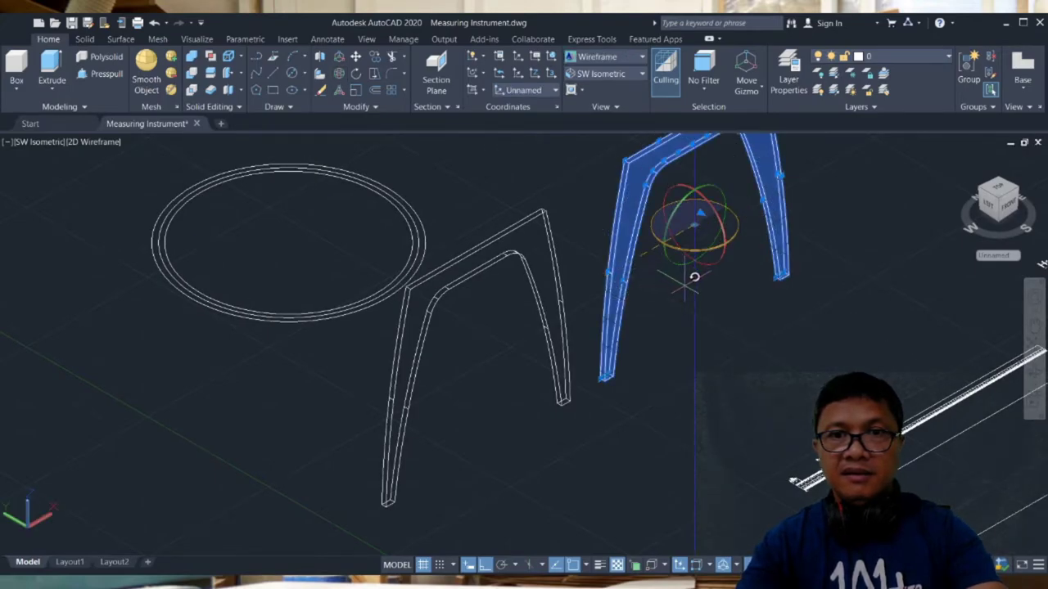
pyautogui.click(591, 196)
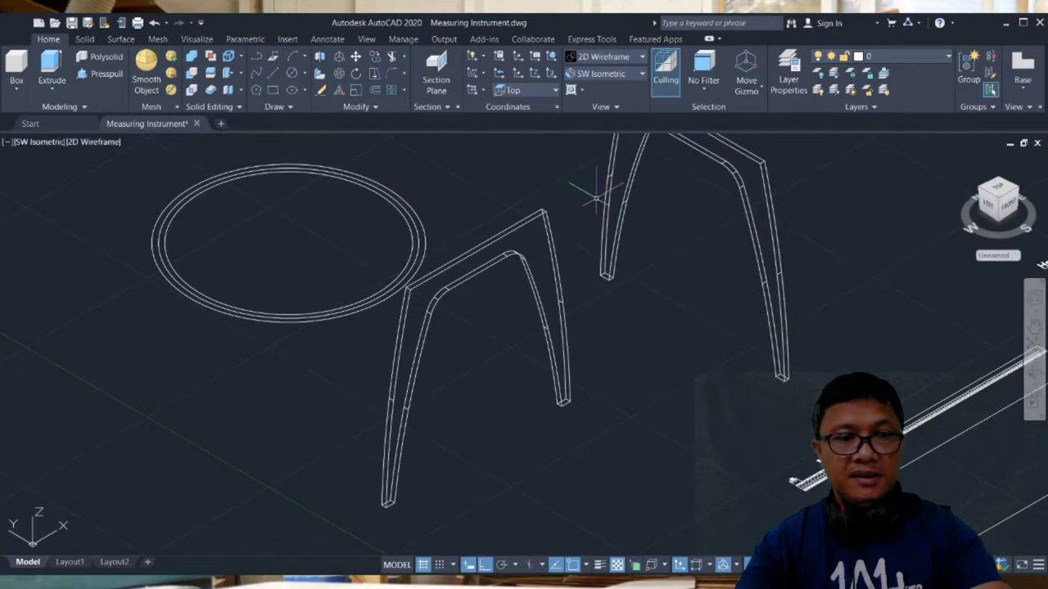
# Draw a short line across the thickness at the midpoint of the top edge on each of the two leg frames
pyautogui.scroll(-4, 697, 227)
pyautogui.moveTo(682, 274); pyautogui.dragTo(644, 404, button='middle')
pyautogui.scroll(5, 645, 363)
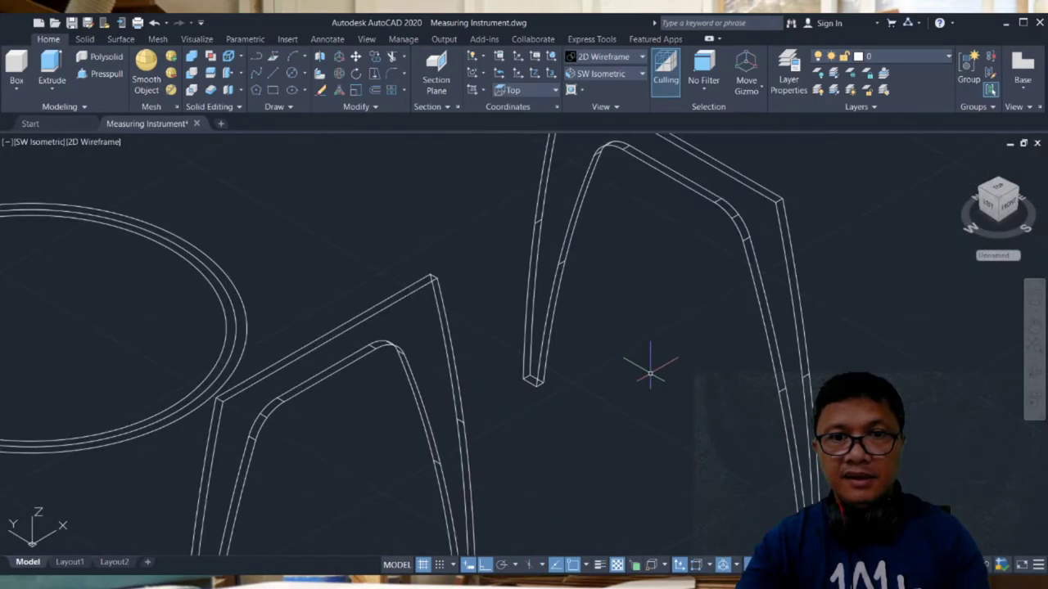
pyautogui.moveTo(598, 369); pyautogui.dragTo(655, 424, button='middle')
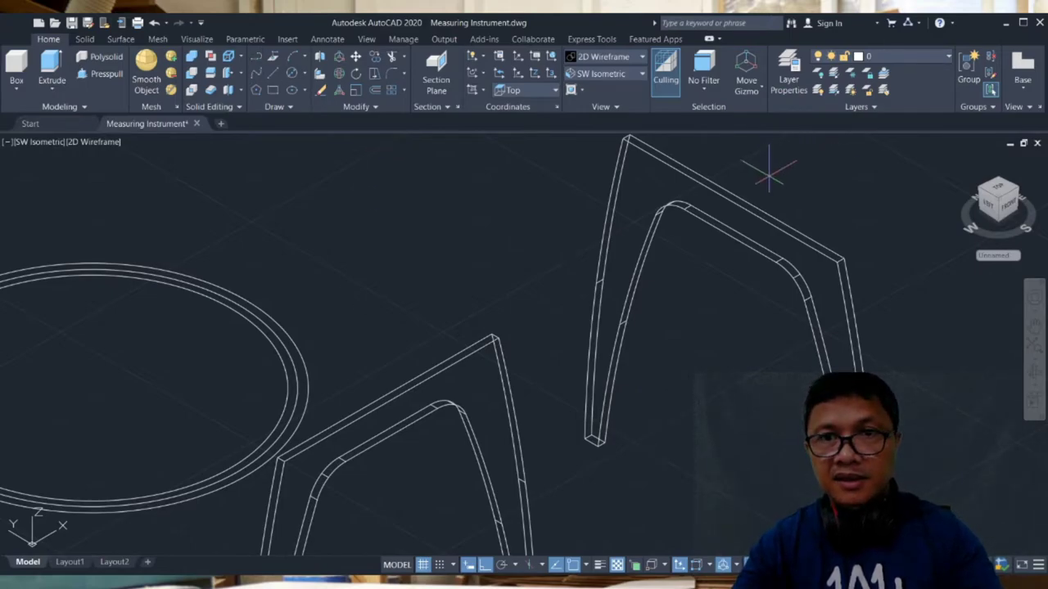
pyautogui.scroll(2, 767, 169)
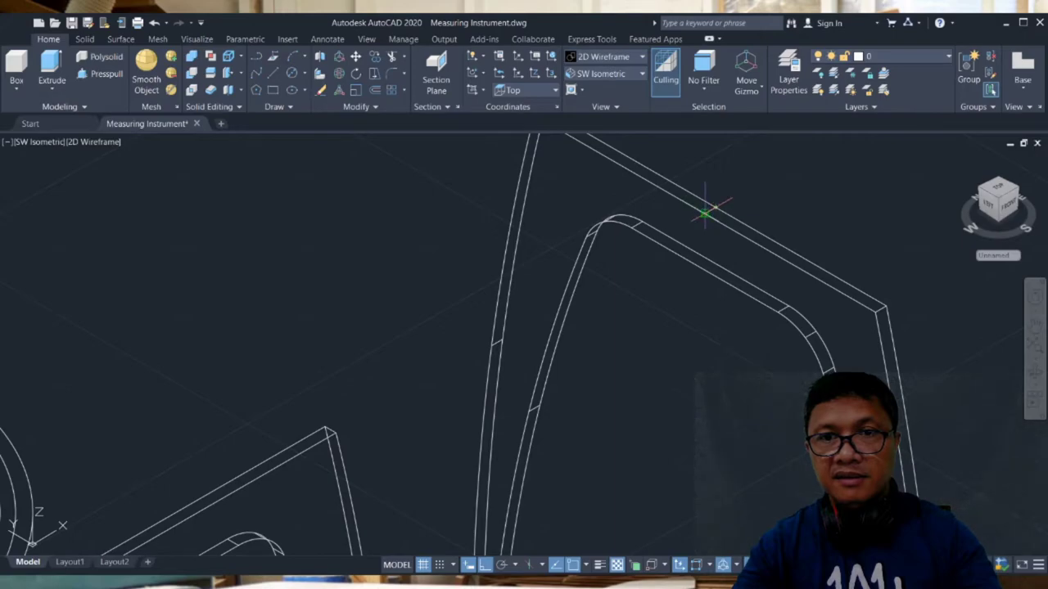
pyautogui.moveTo(615, 405); pyautogui.dragTo(699, 291, button='middle')
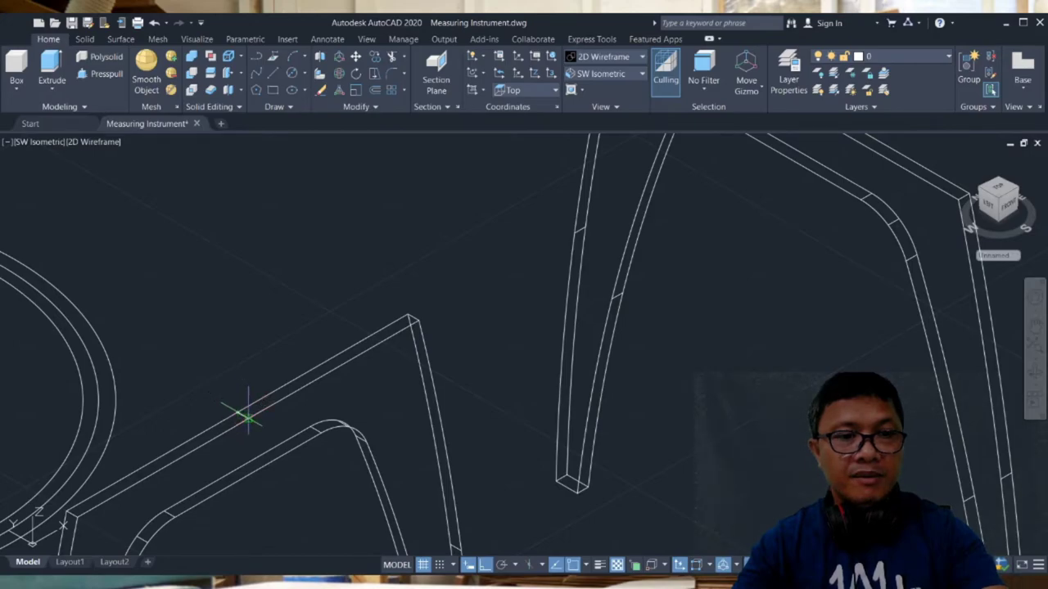
pyautogui.moveTo(790, 201); pyautogui.dragTo(753, 276, button='middle')
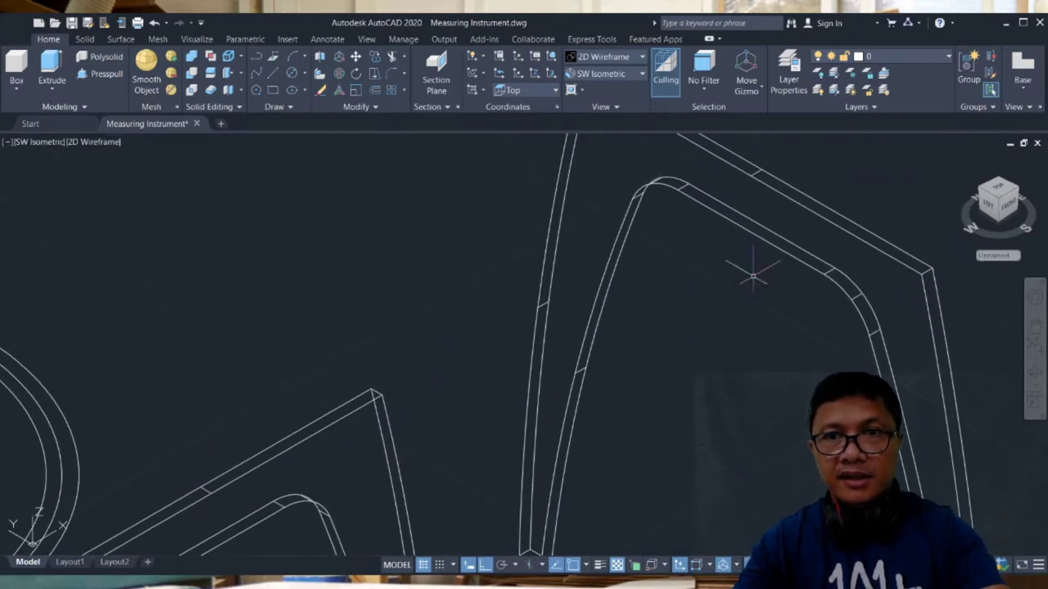
# Move the rotated leg frame from its top midpoint to the original frame's top midpoint so that the two frames cross
pyautogui.click(776, 174)
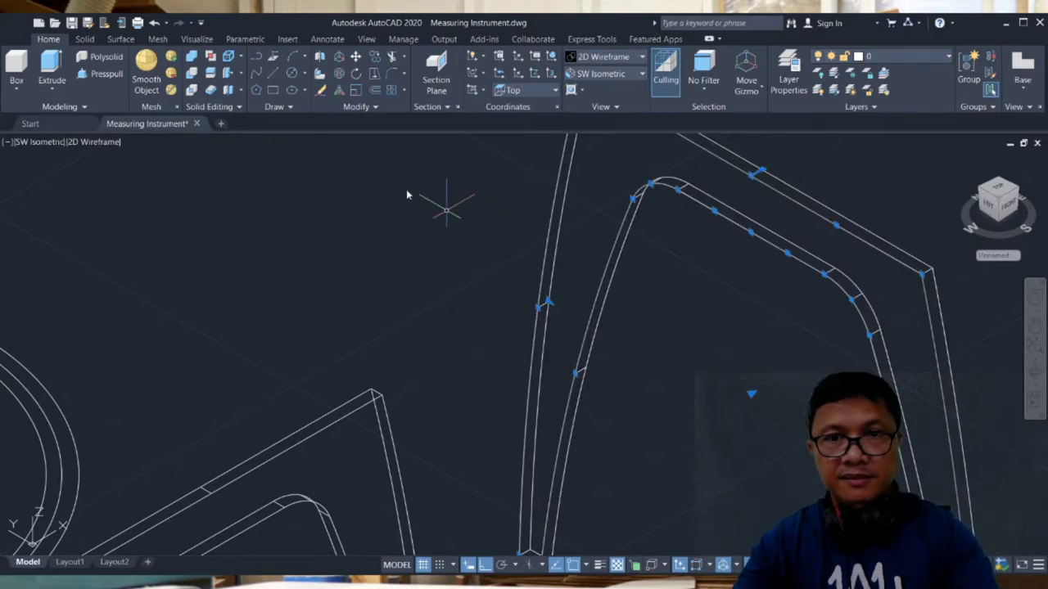
pyautogui.press('Escape')
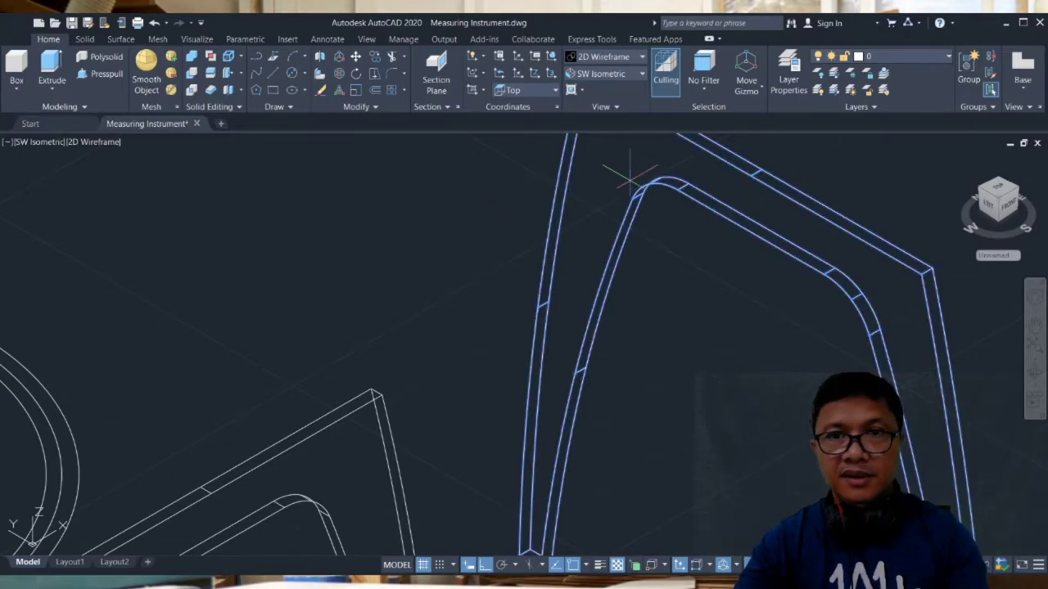
pyautogui.click(757, 172)
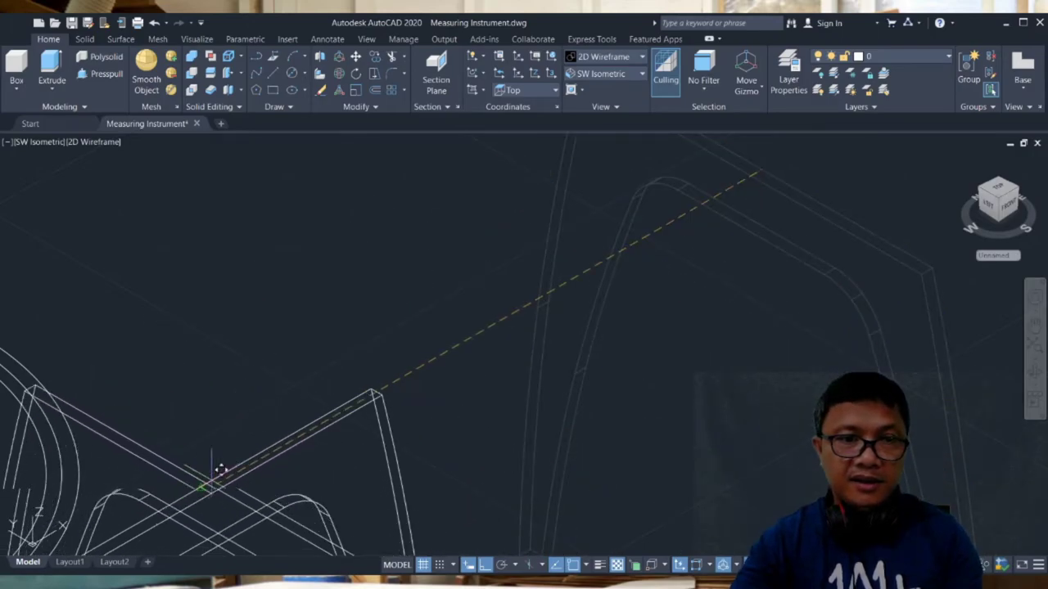
pyautogui.scroll(6, 220, 463)
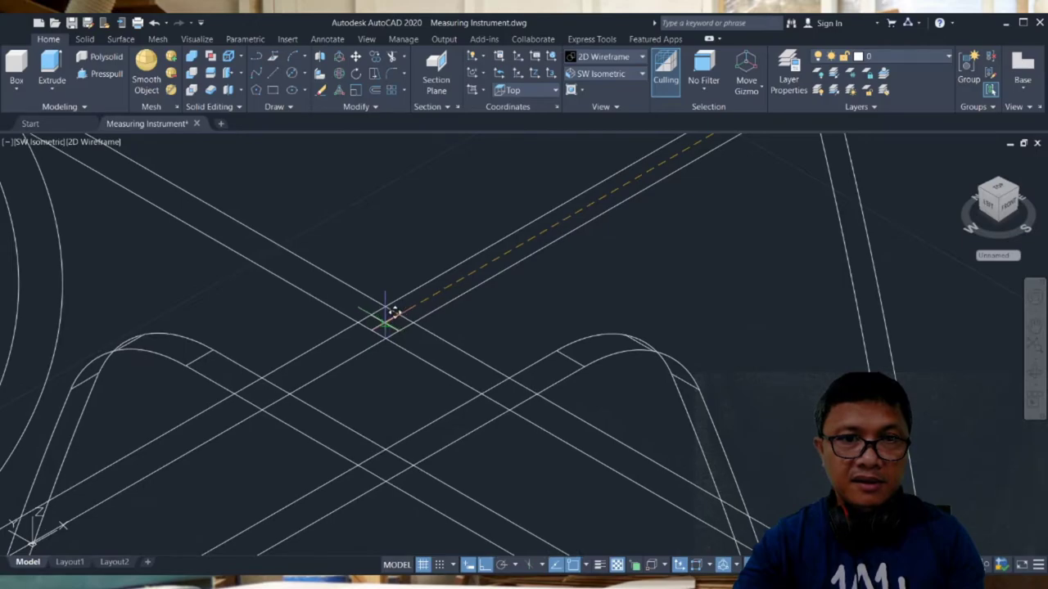
pyautogui.click(385, 324)
# Move both crossed leg frames together along the X axis, away from the concentric circles
pyautogui.scroll(-5, 385, 324)
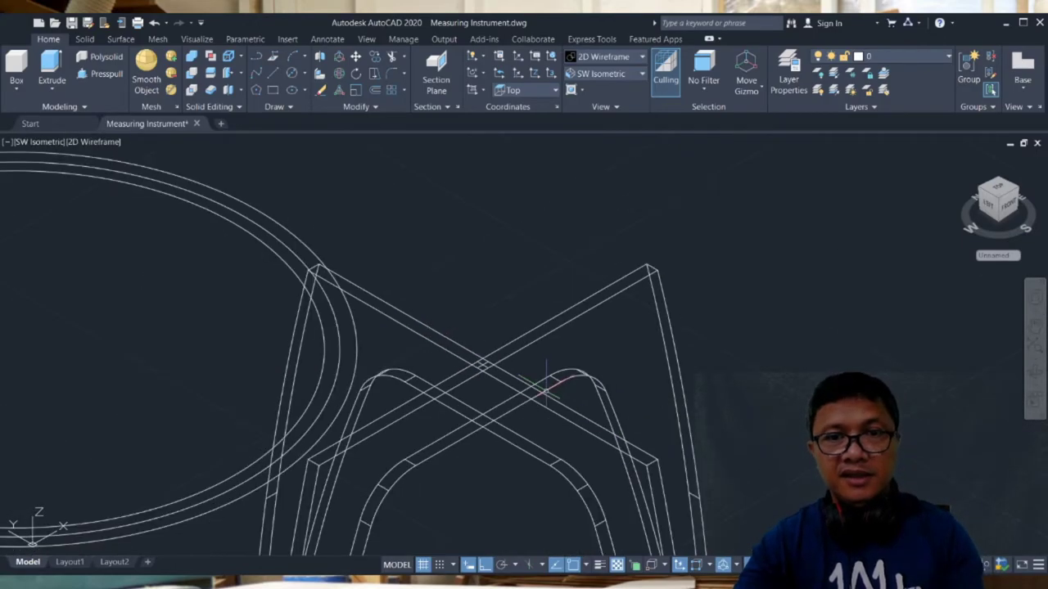
pyautogui.moveTo(669, 351); pyautogui.dragTo(615, 270, button='middle')
pyautogui.moveTo(678, 246); pyautogui.dragTo(491, 352)
pyautogui.scroll(-3, 500, 349)
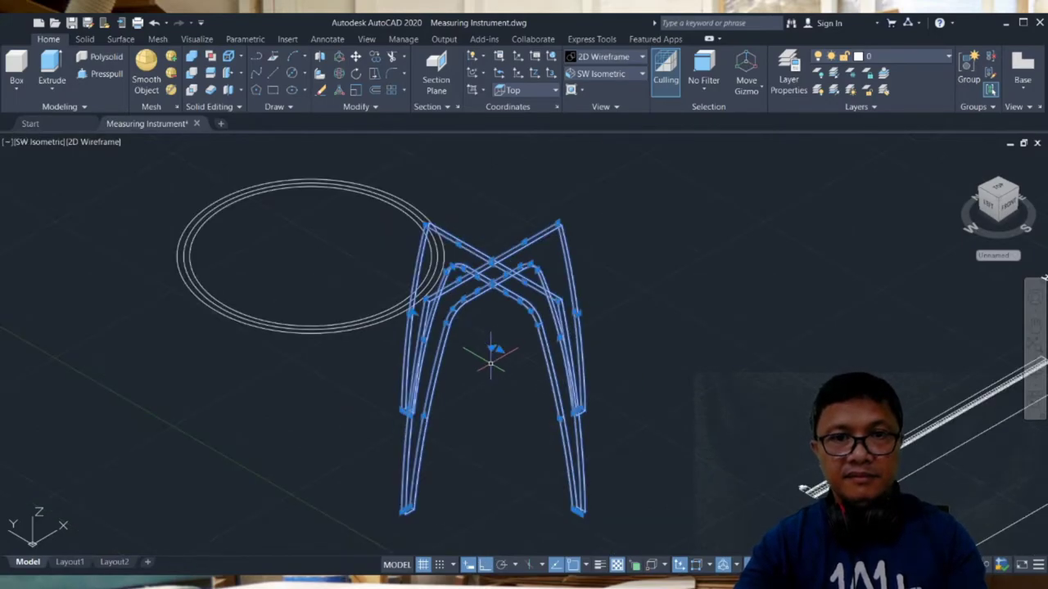
pyautogui.moveTo(499, 349); pyautogui.dragTo(511, 268, button='middle')
pyautogui.click(356, 57)
pyautogui.click(413, 432)
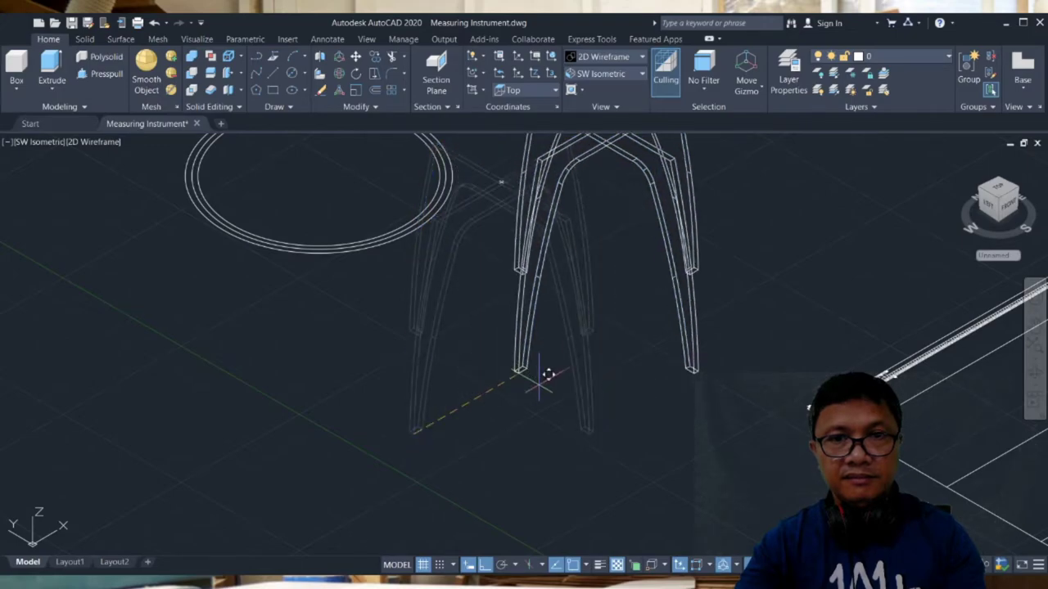
pyautogui.click(536, 365)
# Delete the leftover short midpoint lines between the circles and the crossed leg frames
pyautogui.scroll(2, 610, 407)
pyautogui.scroll(2, 611, 407)
pyautogui.scroll(-2, 653, 327)
pyautogui.moveTo(654, 282); pyautogui.dragTo(565, 444, button='middle')
pyautogui.scroll(-4, 557, 434)
pyautogui.moveTo(650, 380); pyautogui.dragTo(733, 336, button='middle')
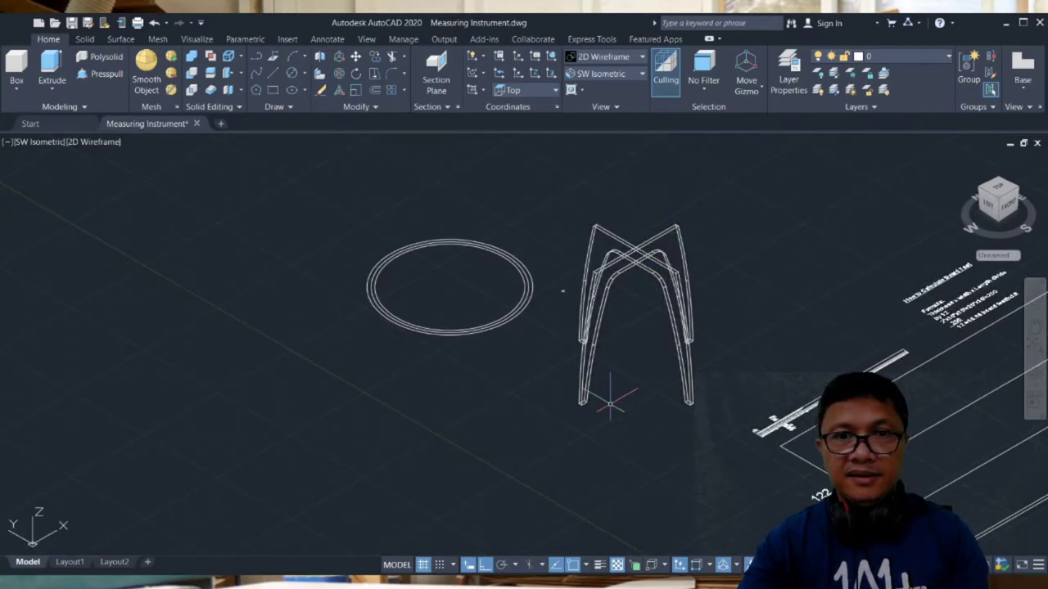
pyautogui.scroll(2, 610, 404)
pyautogui.moveTo(587, 311); pyautogui.dragTo(641, 410, button='middle')
pyautogui.click(597, 307)
pyautogui.click(554, 365)
# Extrude the outermost of the three concentric circles upward into a thin round tabletop
pyautogui.scroll(2, 540, 373)
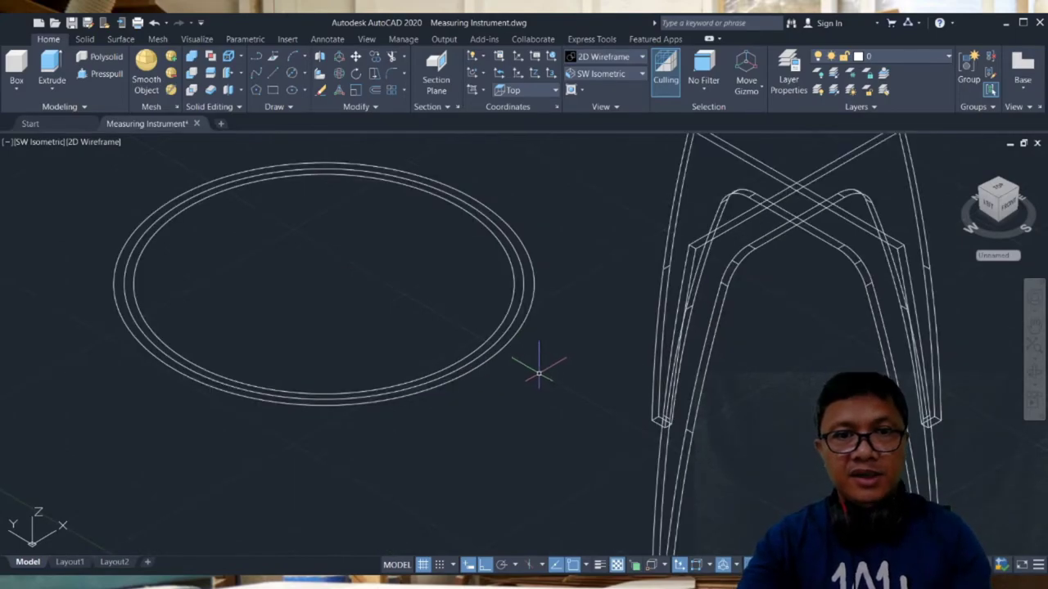
pyautogui.moveTo(538, 375); pyautogui.dragTo(577, 436, button='middle')
pyautogui.click(573, 358)
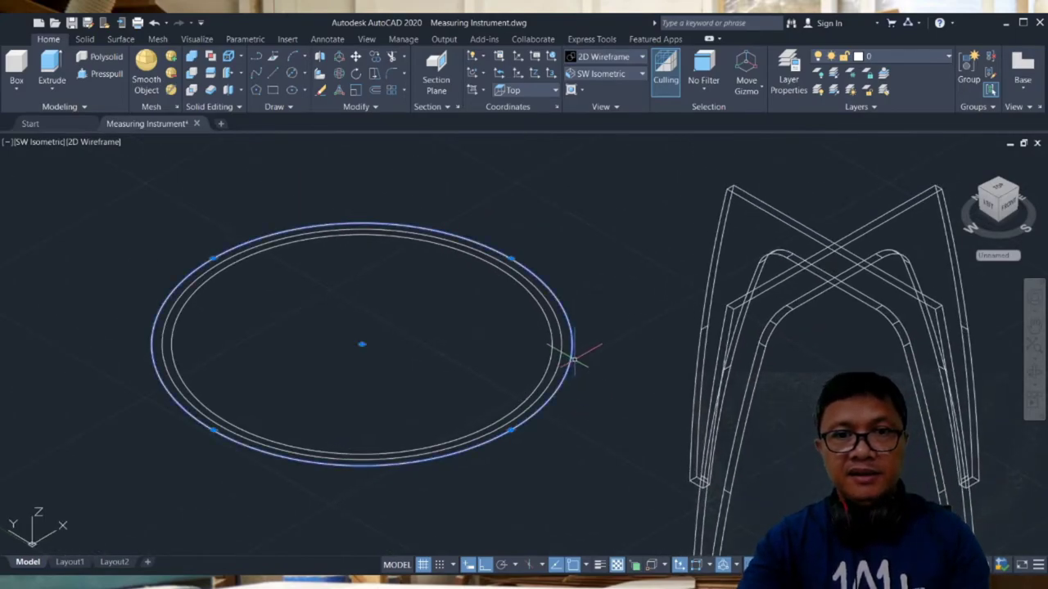
pyautogui.click(51, 65)
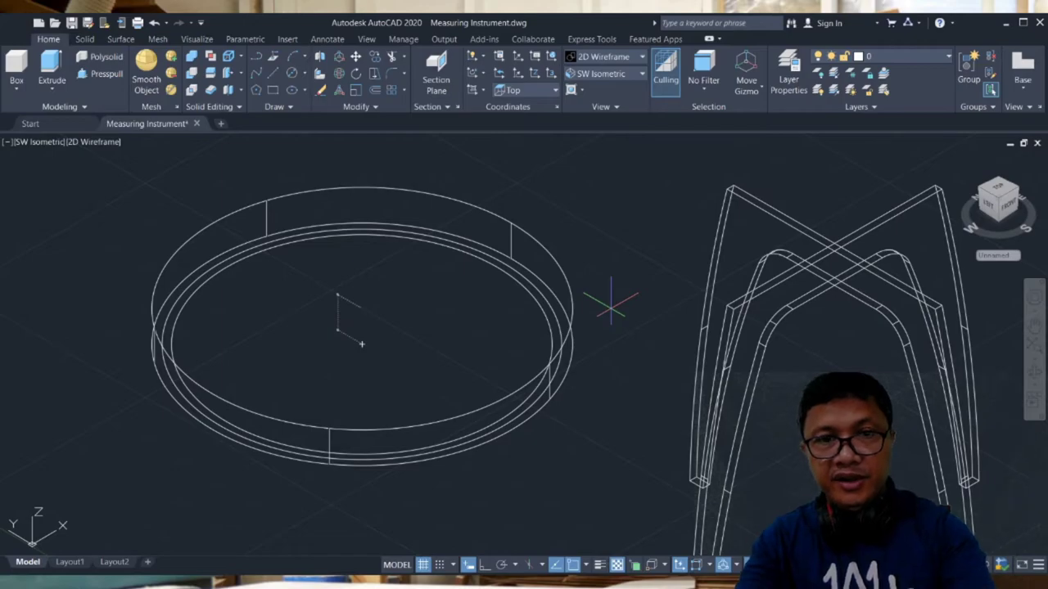
pyautogui.press('Return')
# Extrude the two inner concentric circles downward to form the apron beneath the tabletop
pyautogui.click(555, 337)
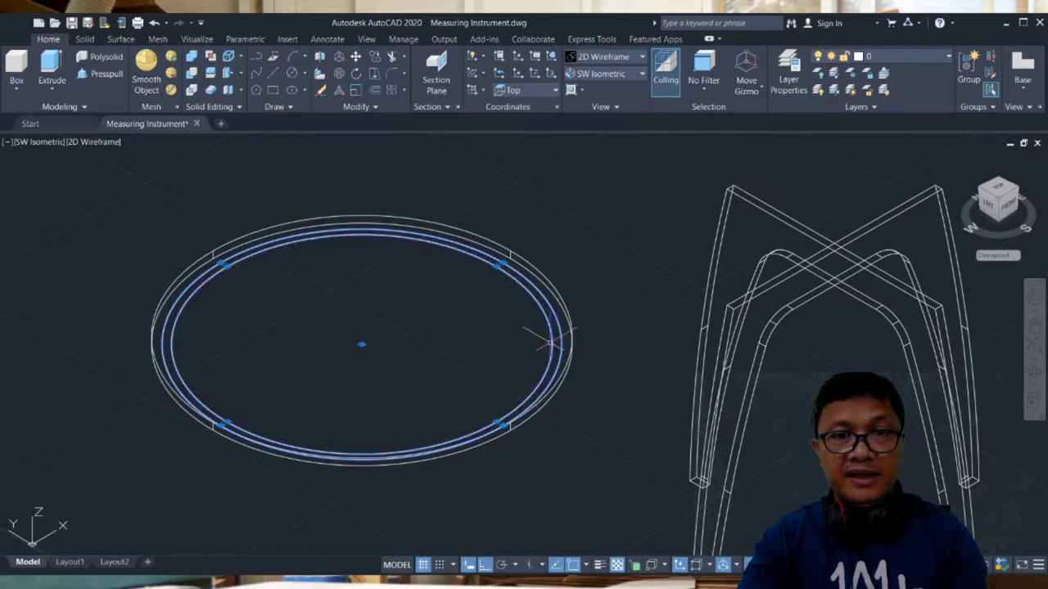
pyautogui.click(50, 65)
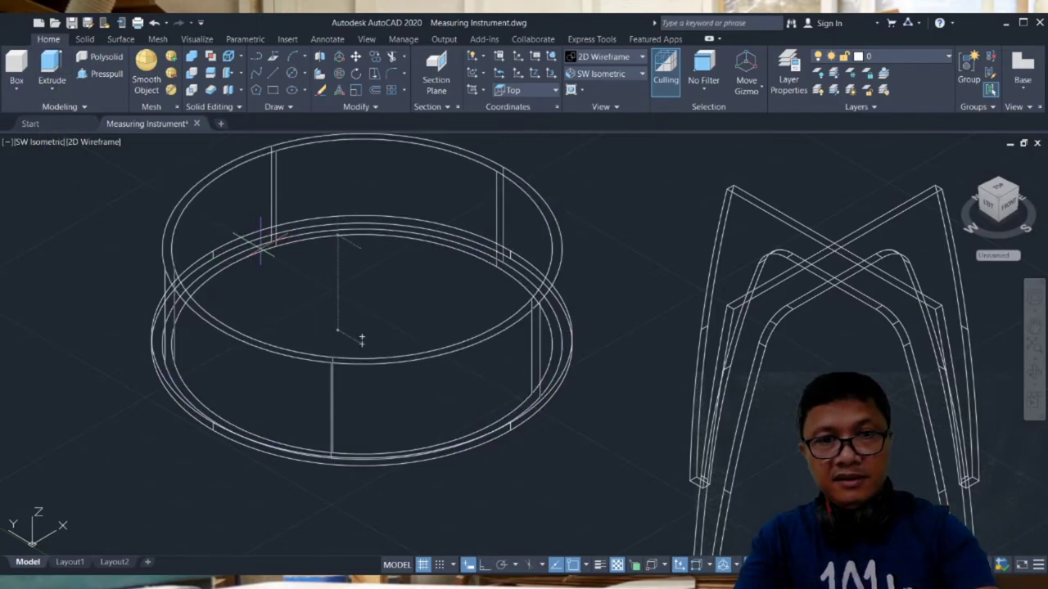
pyautogui.press('Return')
pyautogui.moveTo(601, 393); pyautogui.dragTo(612, 345, button='middle')
pyautogui.scroll(-3, 612, 345)
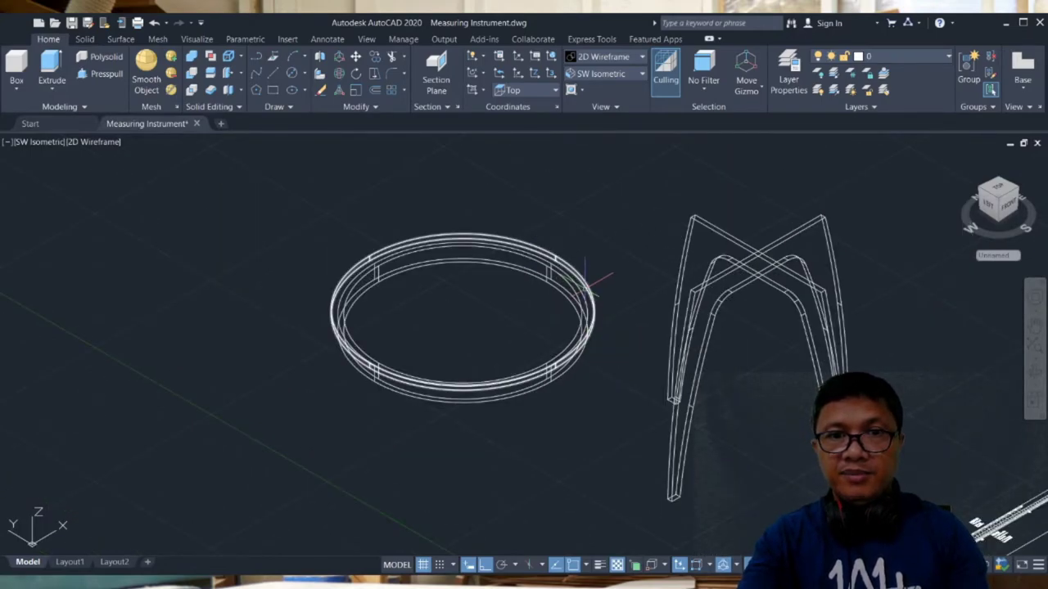
pyautogui.click(570, 286)
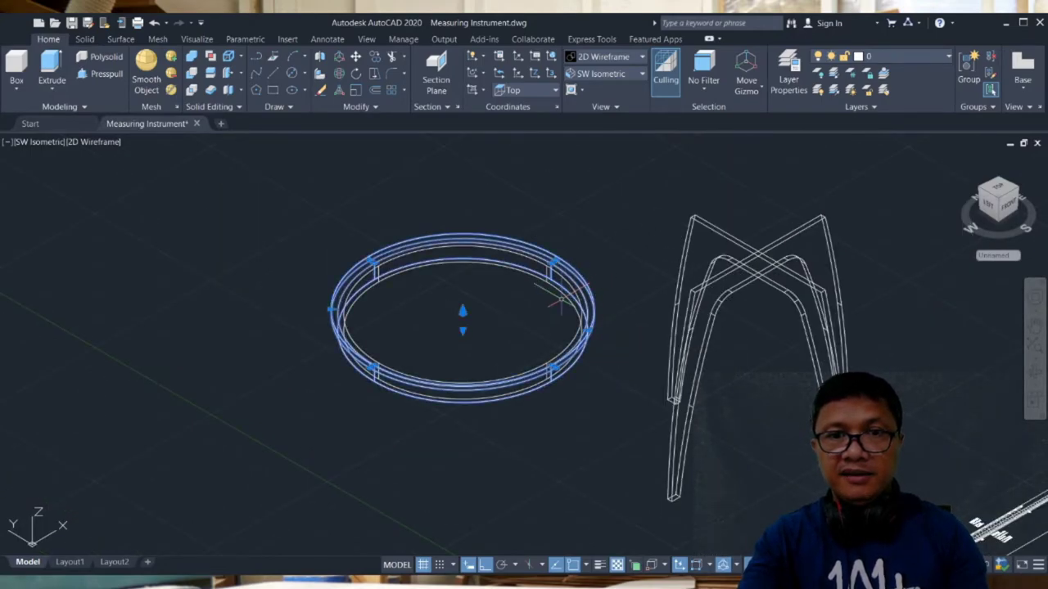
pyautogui.click(564, 293)
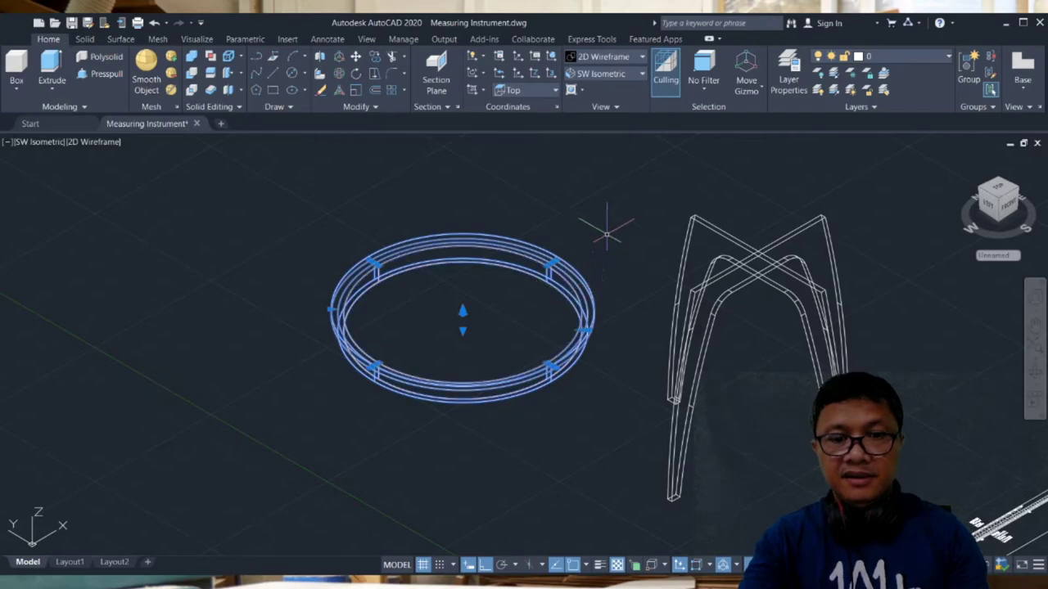
pyautogui.write('m')
pyautogui.press('Return')
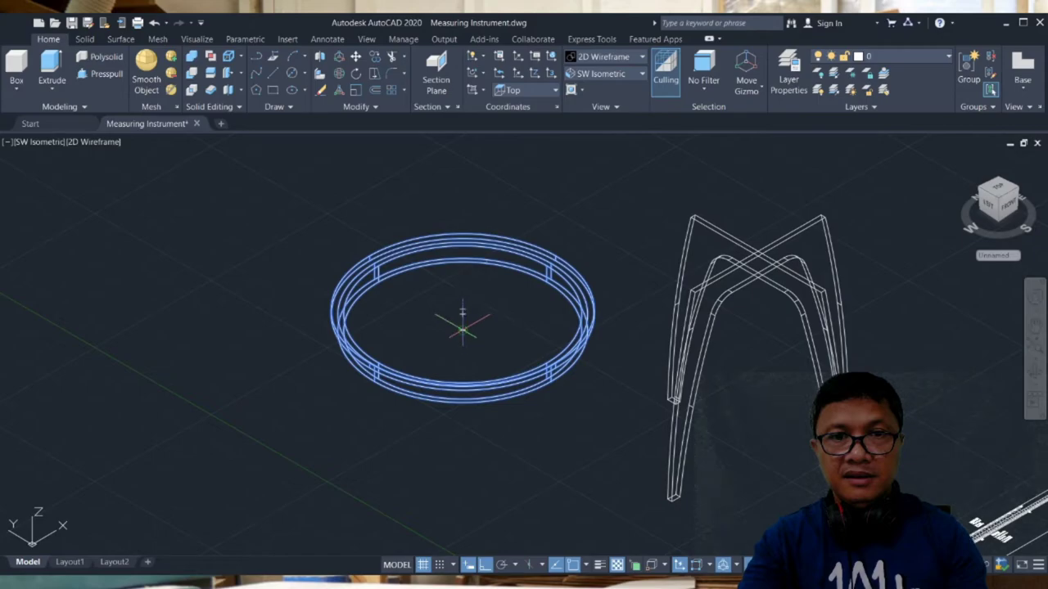
pyautogui.click(462, 325)
pyautogui.scroll(2, 467, 319)
pyautogui.moveTo(463, 320); pyautogui.dragTo(16, 436, button='middle')
pyautogui.scroll(4, 245, 407)
pyautogui.moveTo(288, 350); pyautogui.dragTo(285, 344, button='middle')
pyautogui.scroll(-3, 285, 344)
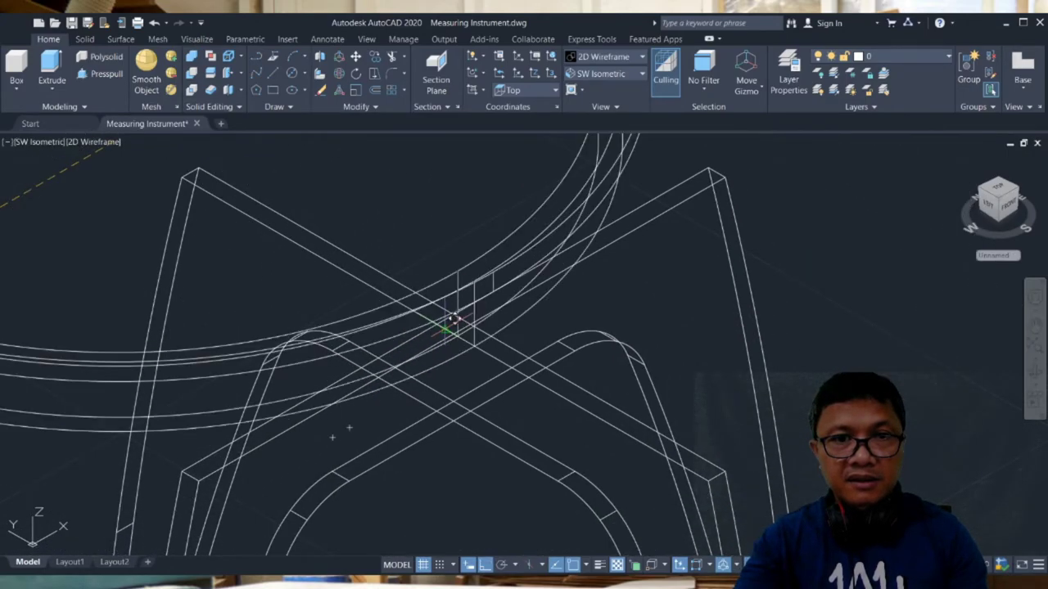
pyautogui.scroll(2, 453, 319)
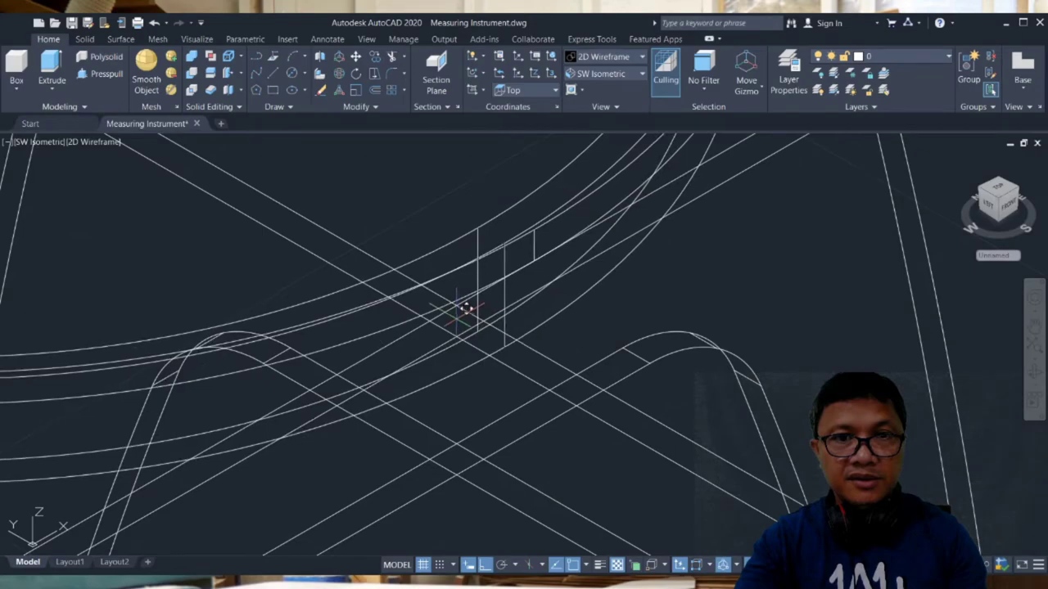
pyautogui.press('Escape')
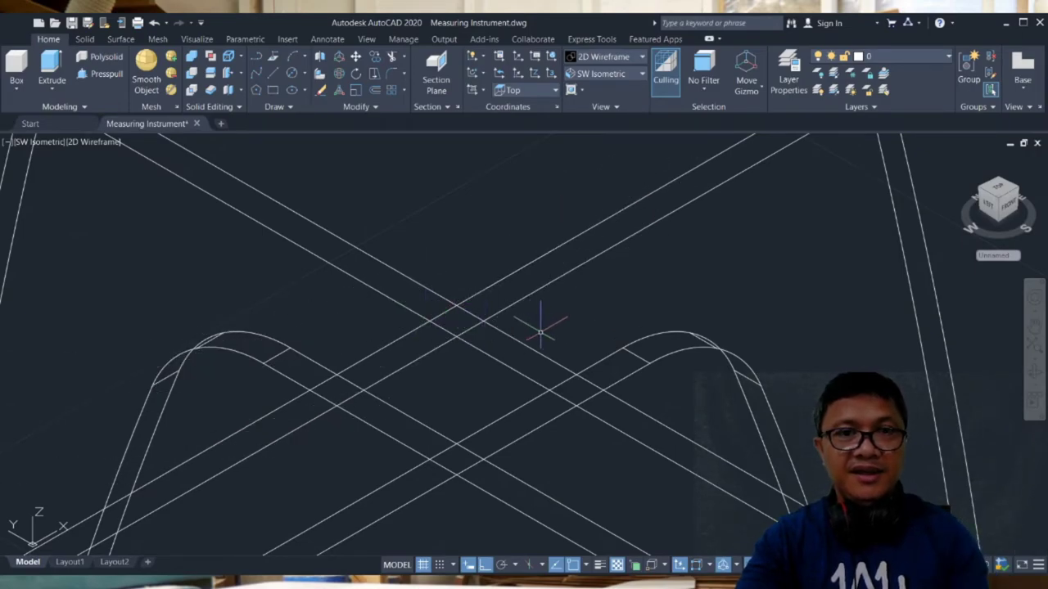
# Draw a short helper line through the middle of the square where the two leg frames' top edges cross
pyautogui.click(439, 312)
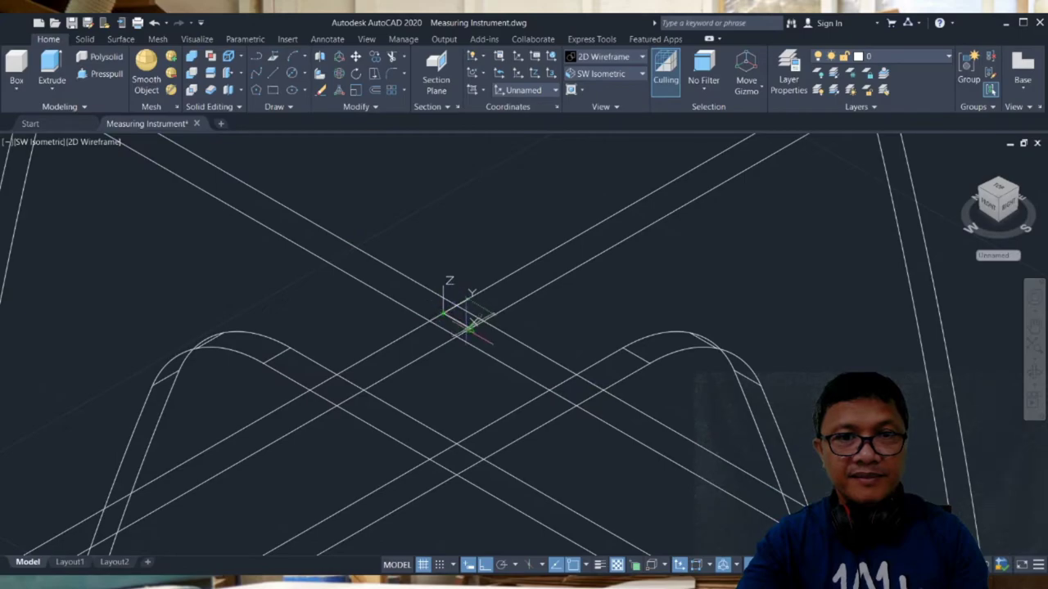
pyautogui.press('Escape')
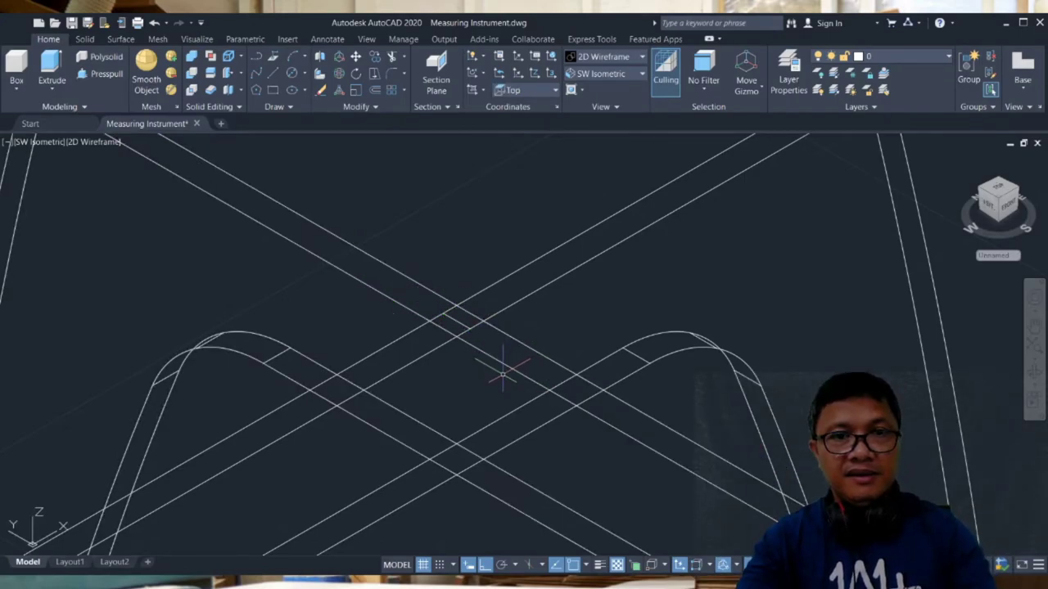
# Move the tabletop and apron solids from the centre of the apron's underside to the midpoint of the helper line at the leg crossing
pyautogui.scroll(-4, 496, 360)
pyautogui.moveTo(496, 358); pyautogui.dragTo(708, 280, button='middle')
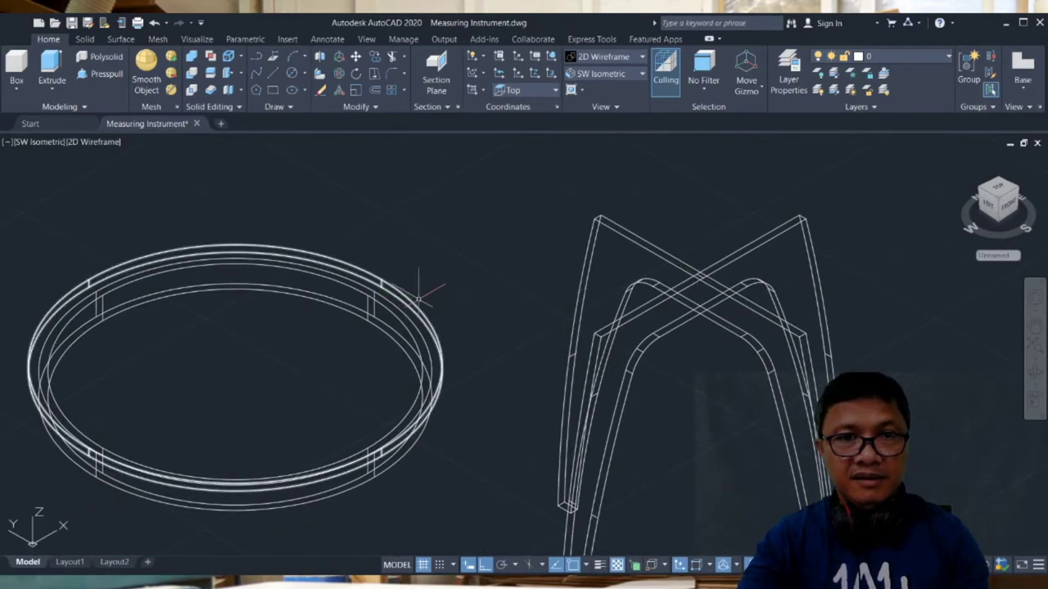
pyautogui.click(411, 299)
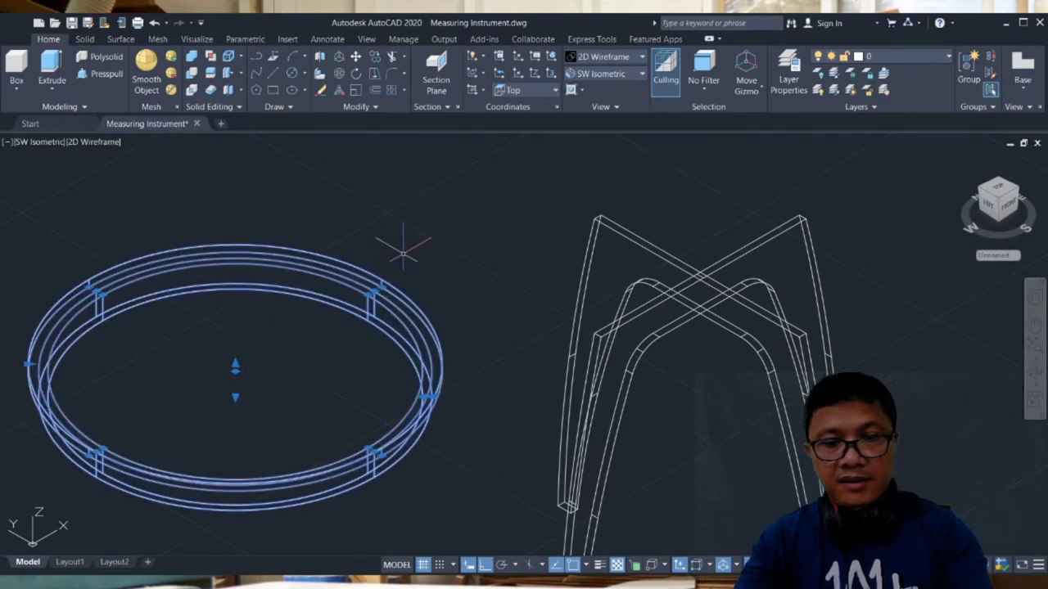
pyautogui.write('m')
pyautogui.press('Return')
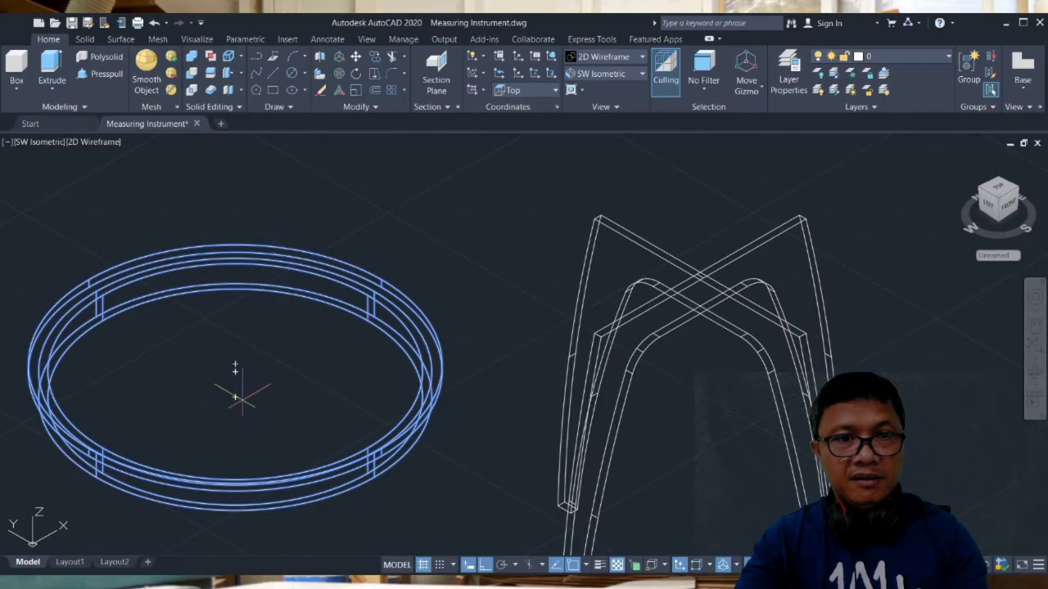
pyautogui.scroll(5, 661, 398)
pyautogui.moveTo(744, 264); pyautogui.dragTo(629, 469, button='middle')
pyautogui.scroll(2, 677, 364)
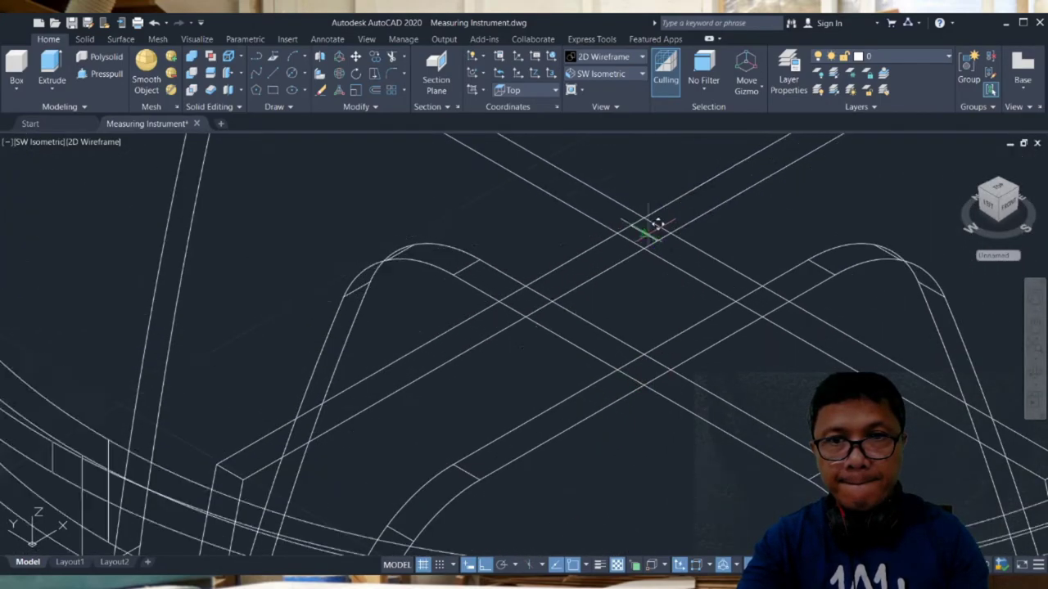
pyautogui.click(645, 234)
pyautogui.scroll(-5, 647, 241)
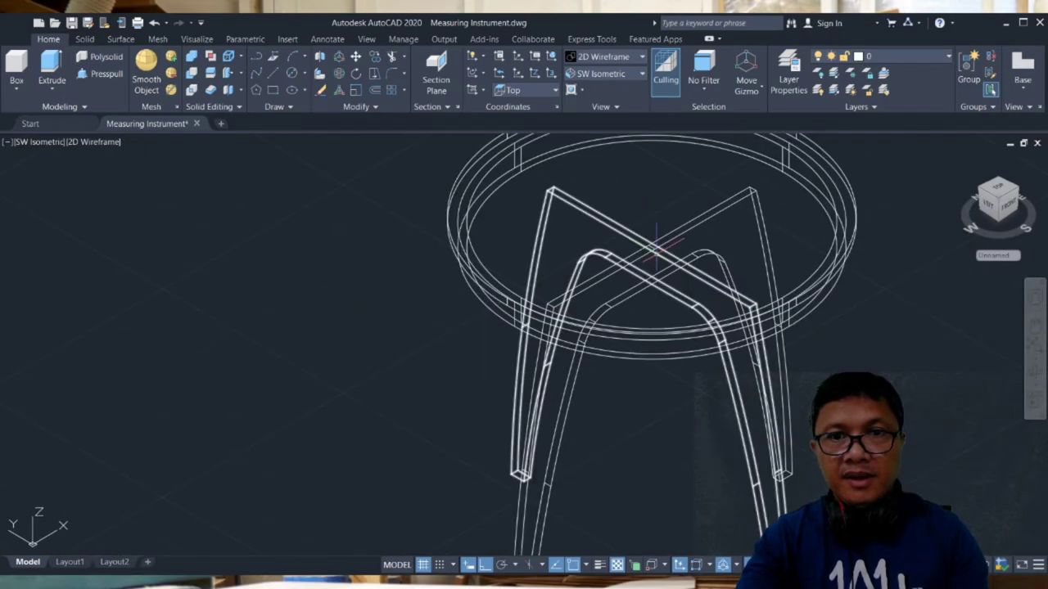
# Display the assembled table in the Shaded with edges visual style and examine its apron and legs from the side
pyautogui.moveTo(861, 373); pyautogui.dragTo(693, 372, button='middle')
pyautogui.scroll(2, 631, 307)
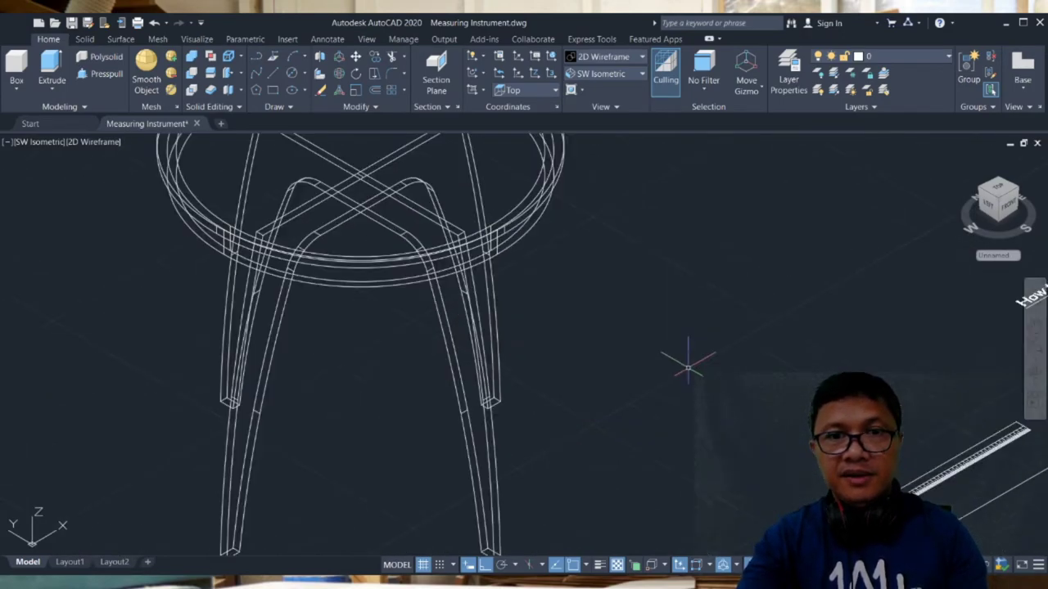
pyautogui.scroll(-2, 727, 358)
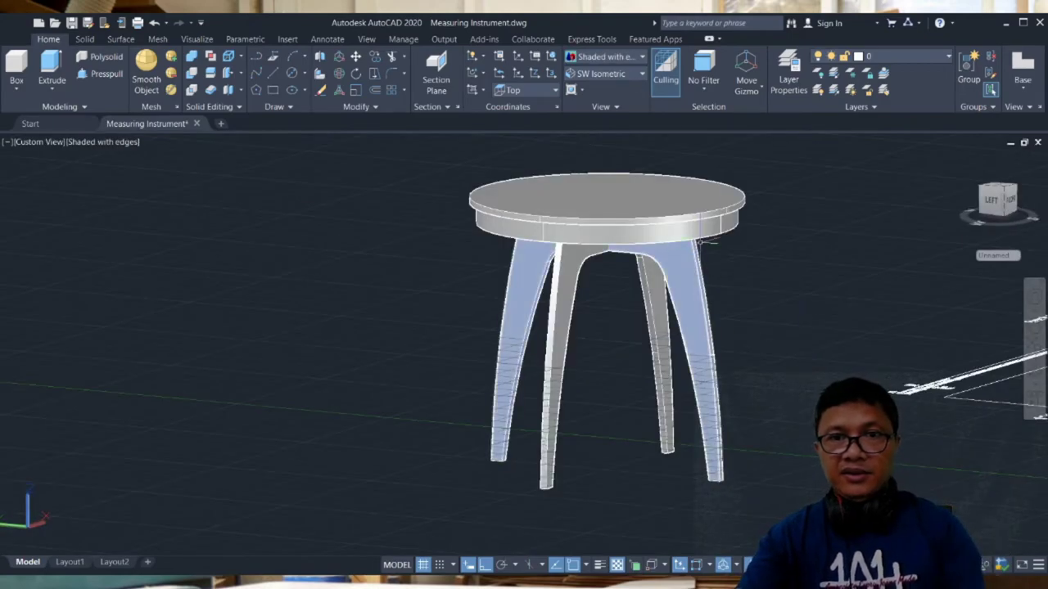
pyautogui.click(703, 233)
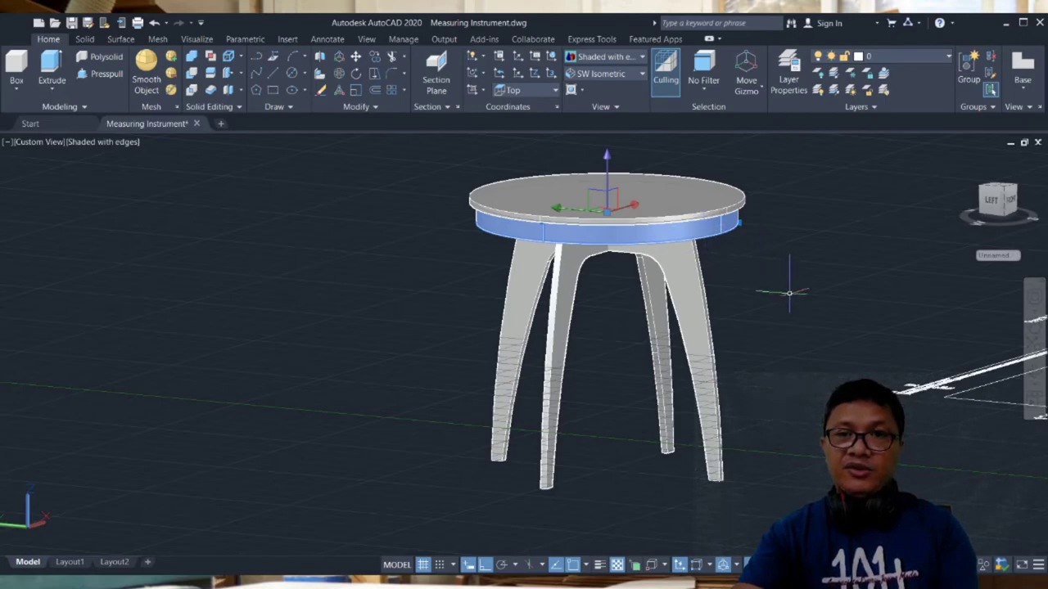
pyautogui.keyDown('shift'); pyautogui.moveTo(788, 292); pyautogui.dragTo(786, 341, button='middle'); pyautogui.keyUp('shift')
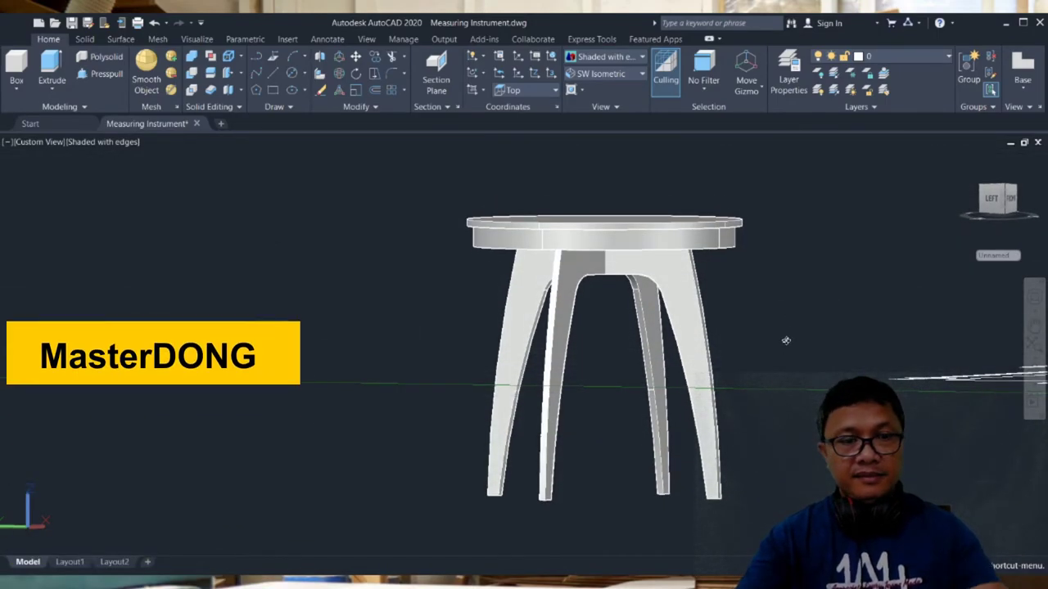